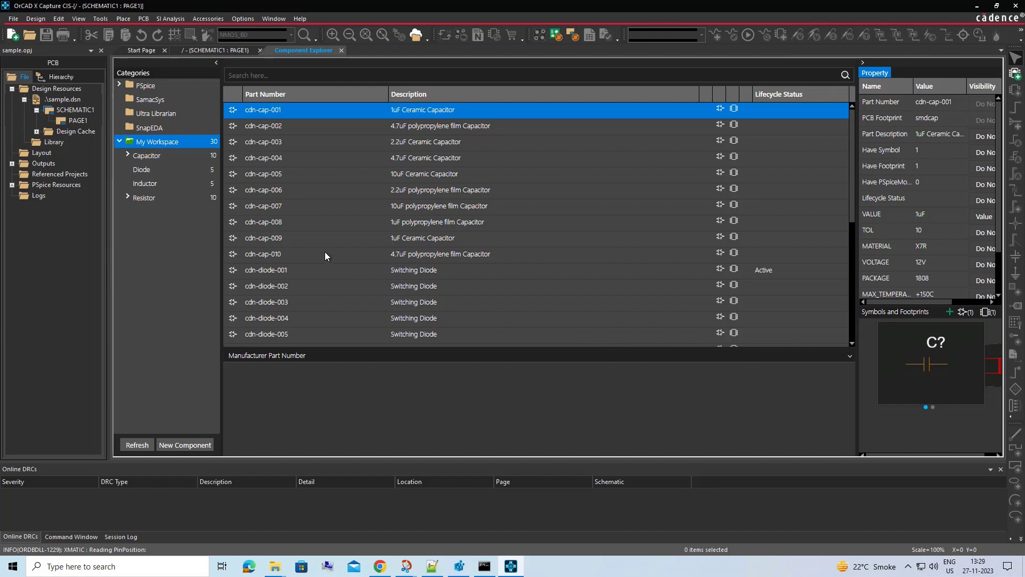
- Start a new category in My Workspace named MOSFET with the description "MOSFET Category"
{"action": "right_click", "coordinate": [188, 142]}
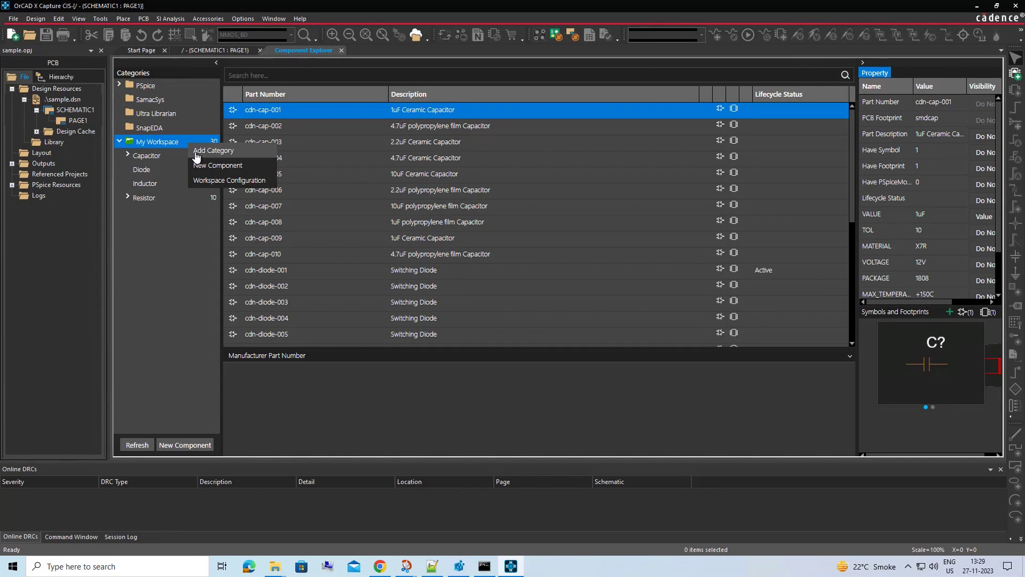
{"action": "left_click", "coordinate": [196, 151]}
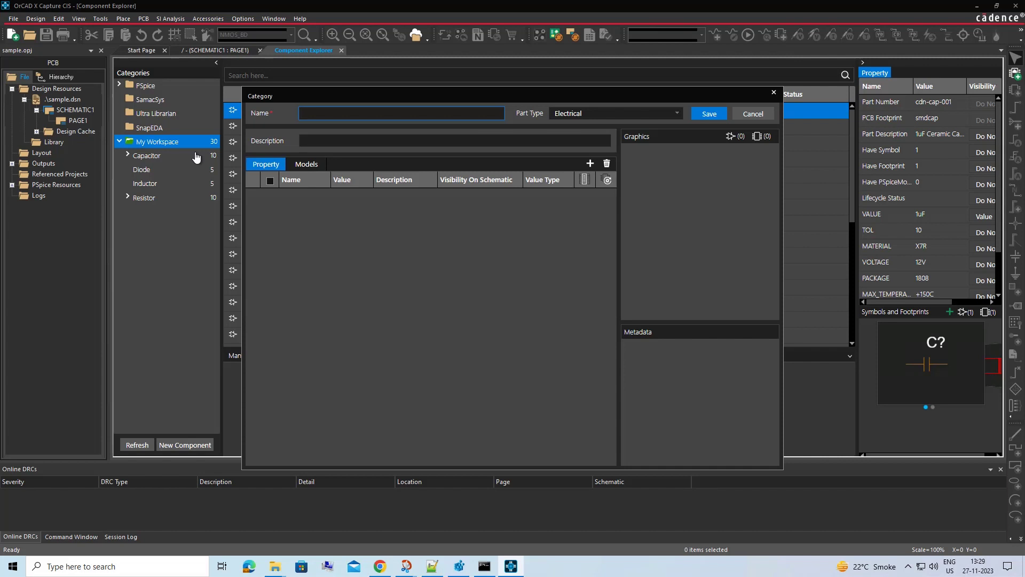
{"action": "type", "text": "MOSFET"}
{"action": "left_click", "coordinate": [356, 139]}
{"action": "type", "text": "MOSFET Cat"}
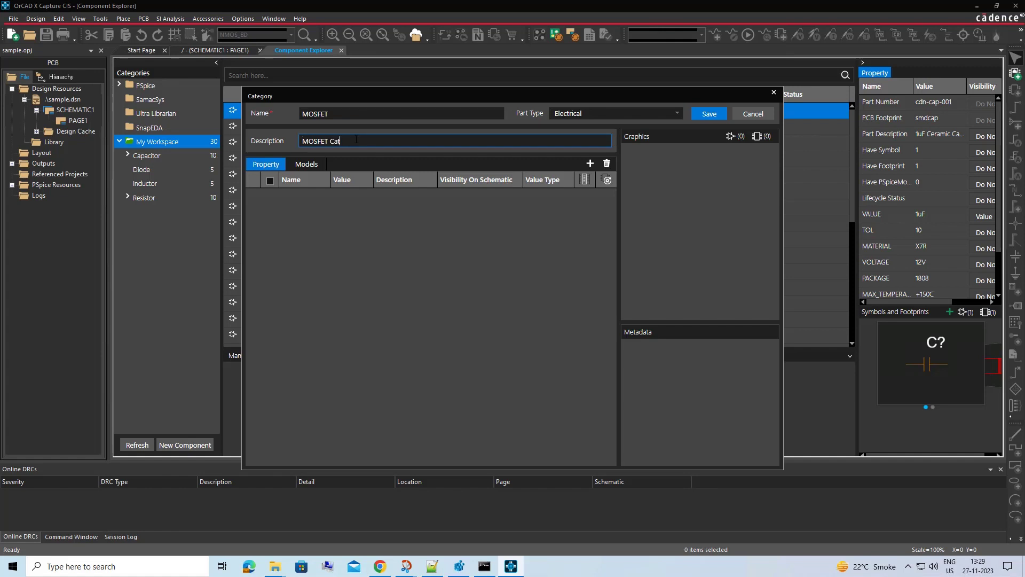
{"action": "type", "text": "egory"}
- Add a category property VGS with the value 0.9 and the description "Threshold Voltage"
{"action": "left_click", "coordinate": [589, 163]}
{"action": "left_click", "coordinate": [301, 197]}
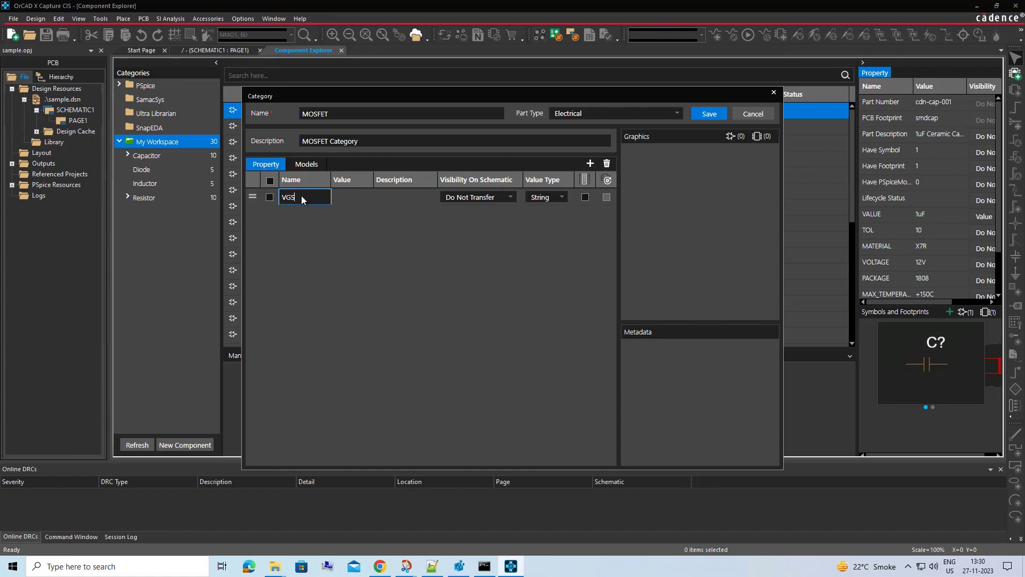
{"action": "key", "text": "Tab"}
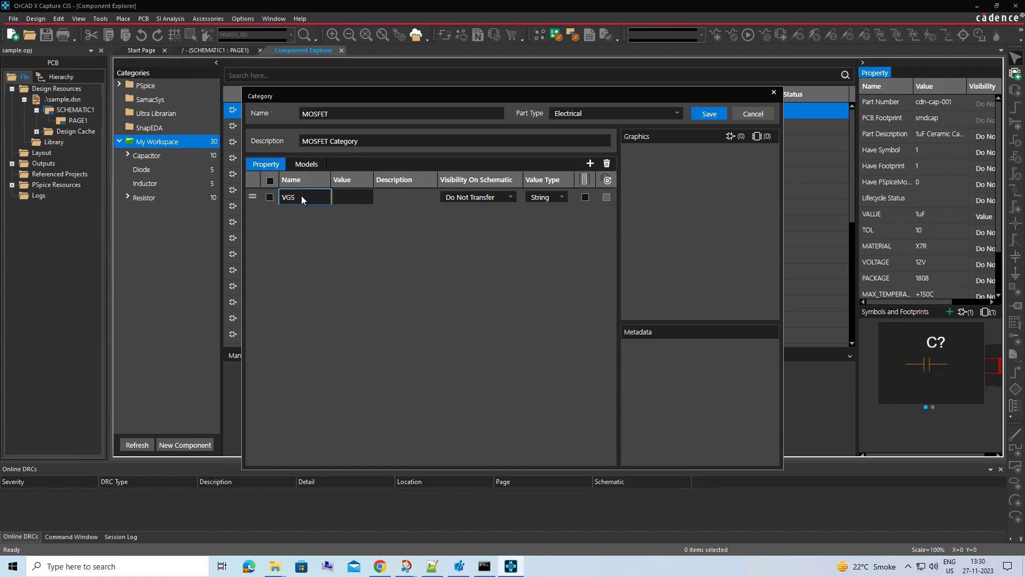
{"action": "type", "text": "0.9"}
{"action": "key", "text": "Tab"}
{"action": "type", "text": "Threshold Voltage"}
- Set the VGS property's schematic visibility to Do Not Display and its value type to Numeric, with both of its checkbox options enabled
{"action": "left_click", "coordinate": [510, 198]}
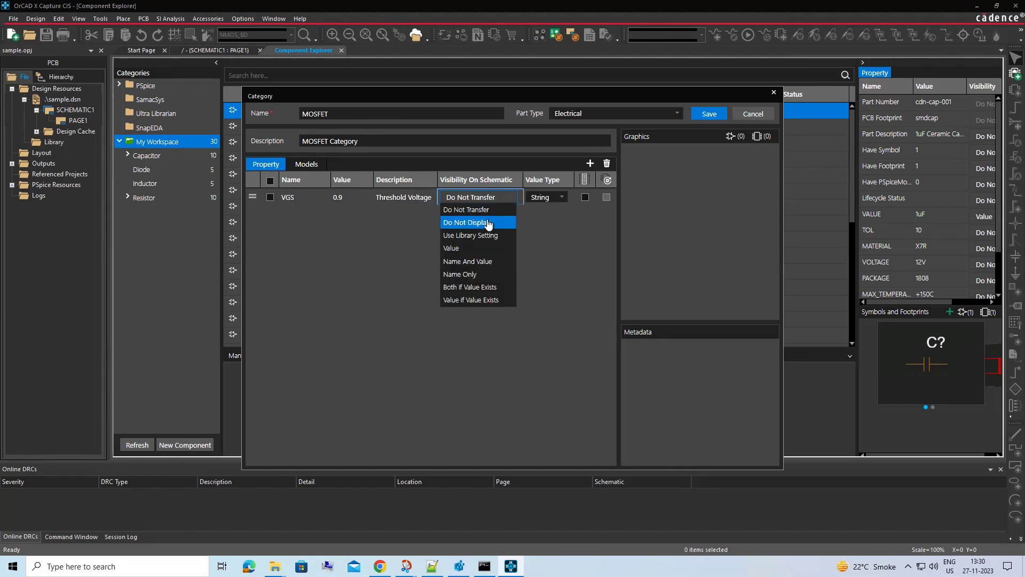
{"action": "left_click", "coordinate": [483, 213]}
{"action": "left_click", "coordinate": [550, 198]}
{"action": "left_click", "coordinate": [548, 231]}
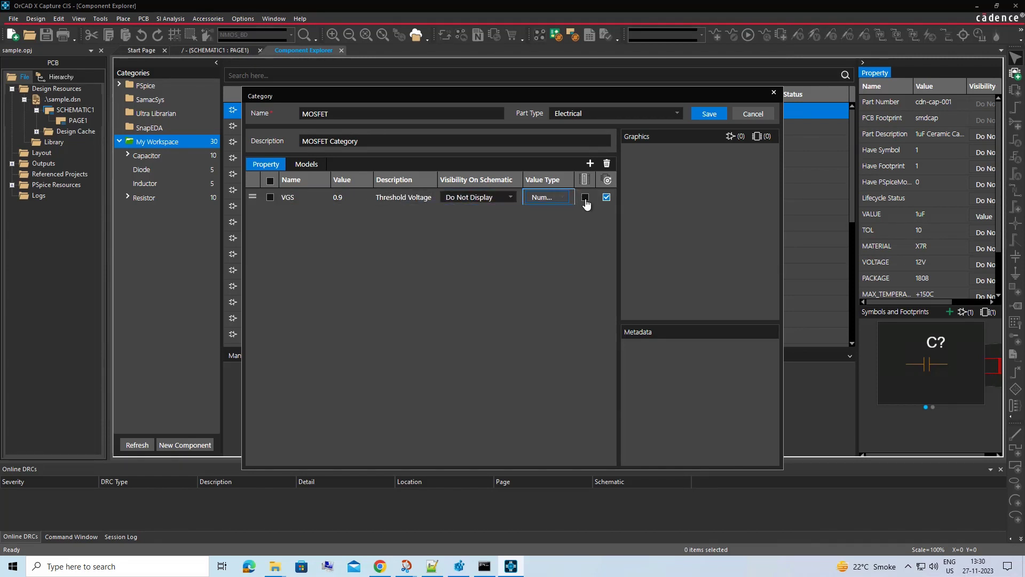
{"action": "left_click", "coordinate": [586, 197]}
- Add four more properties, RDSON 23m, VDS 20, PD 2.3 and ID 5.0, and move ID above PD
{"action": "left_click", "coordinate": [590, 164]}
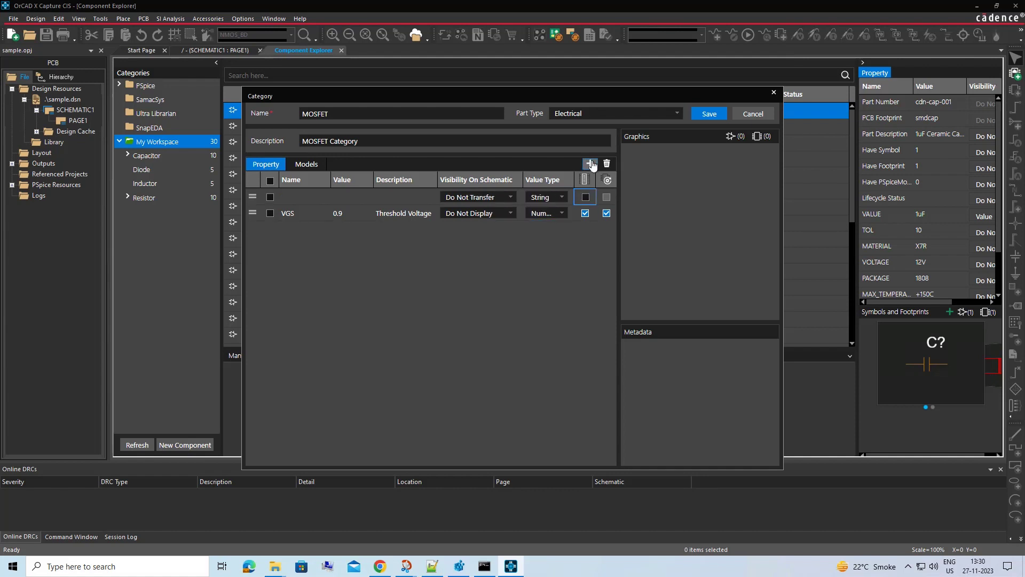
{"action": "left_click", "coordinate": [590, 164]}
{"action": "left_click", "coordinate": [590, 164]}
{"action": "left_click", "coordinate": [590, 164]}
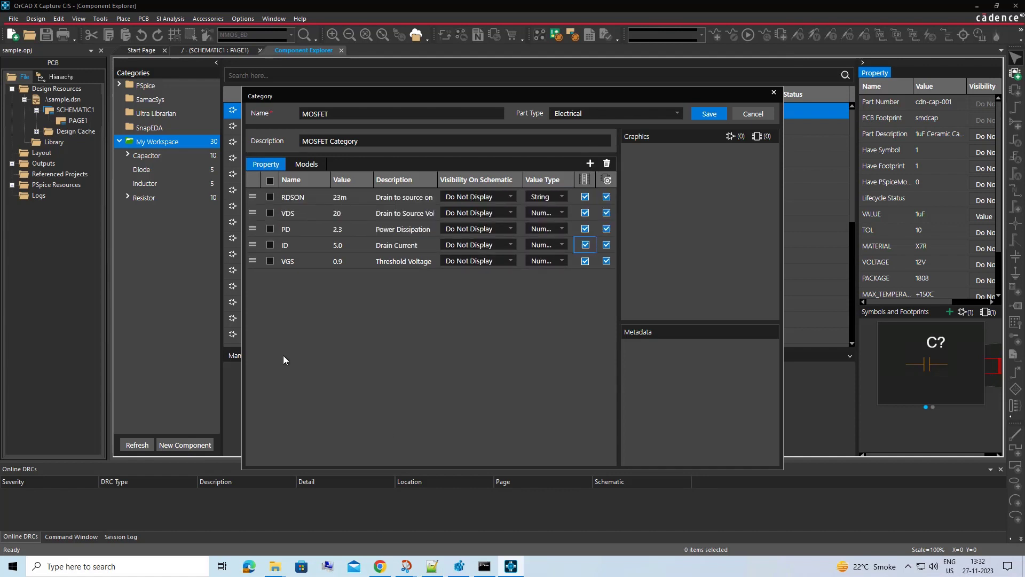
{"action": "left_click", "coordinate": [253, 244]}
{"action": "left_click_drag", "start_coordinate": [253, 244], "coordinate": [255, 224]}
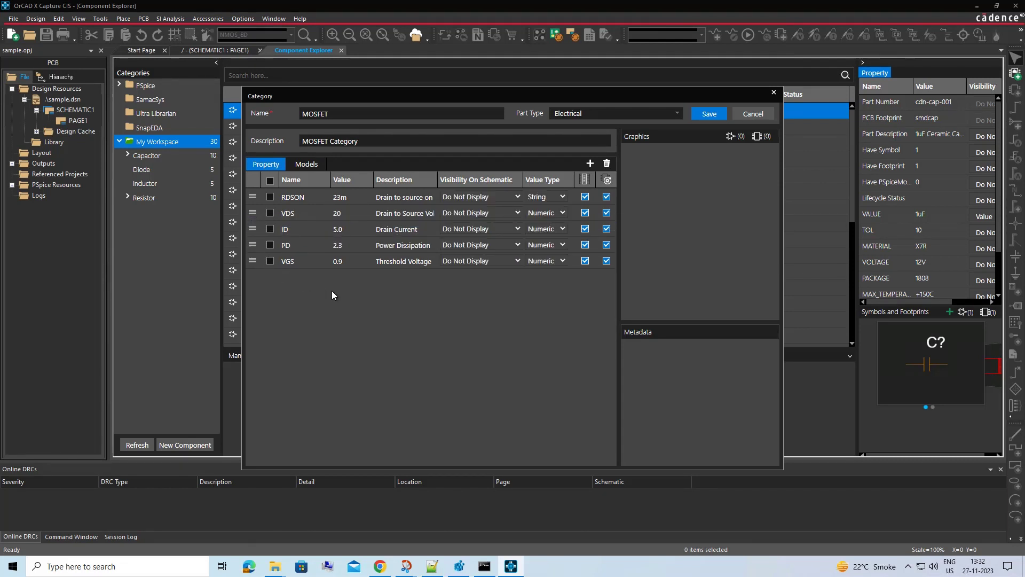
- Attach the NMOS and NMOS_BD symbols from the MOSFET library to the category, with NMOS_BD set as primary
{"action": "left_click", "coordinate": [307, 164]}
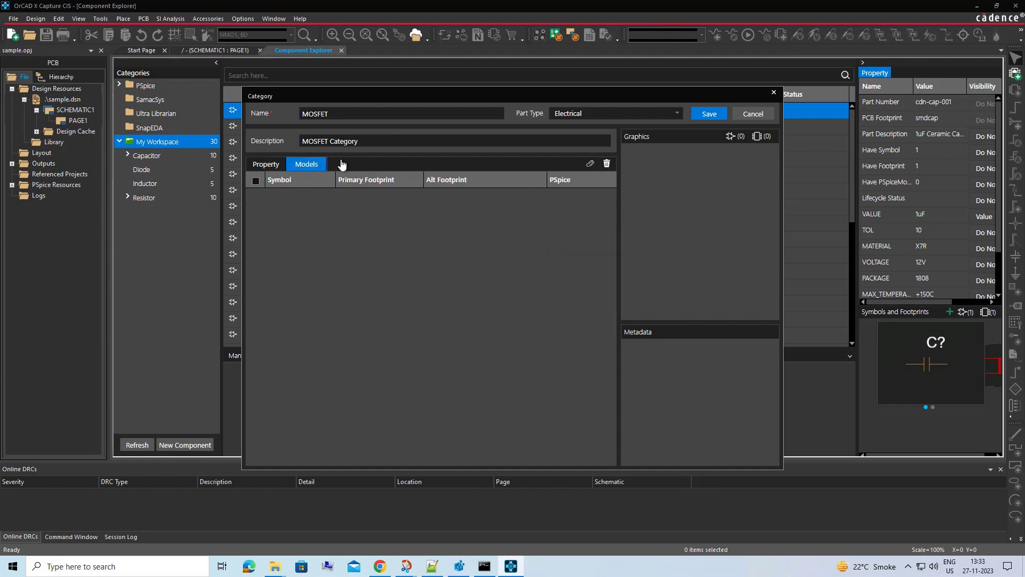
{"action": "left_click", "coordinate": [588, 165]}
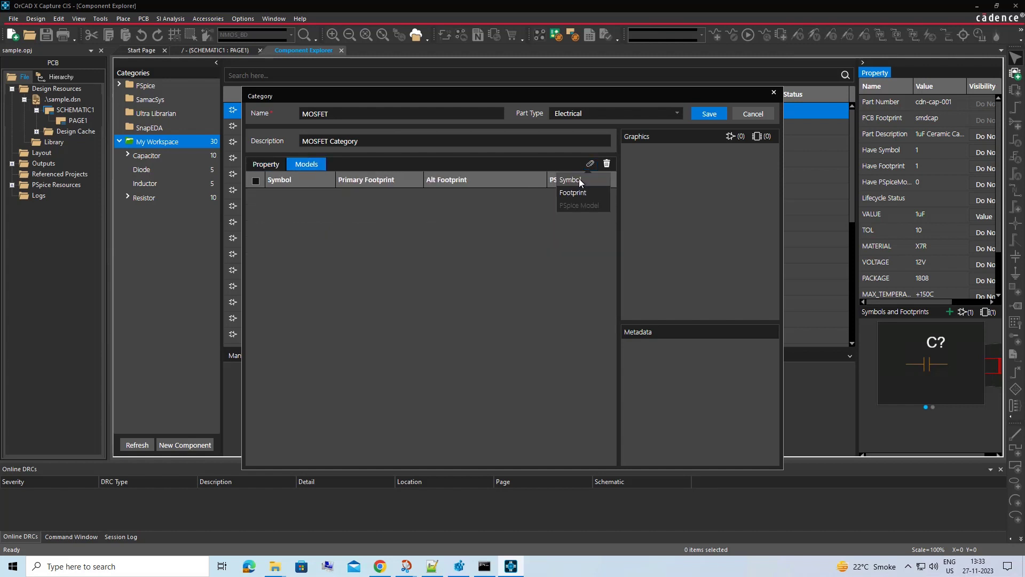
{"action": "left_click", "coordinate": [580, 180]}
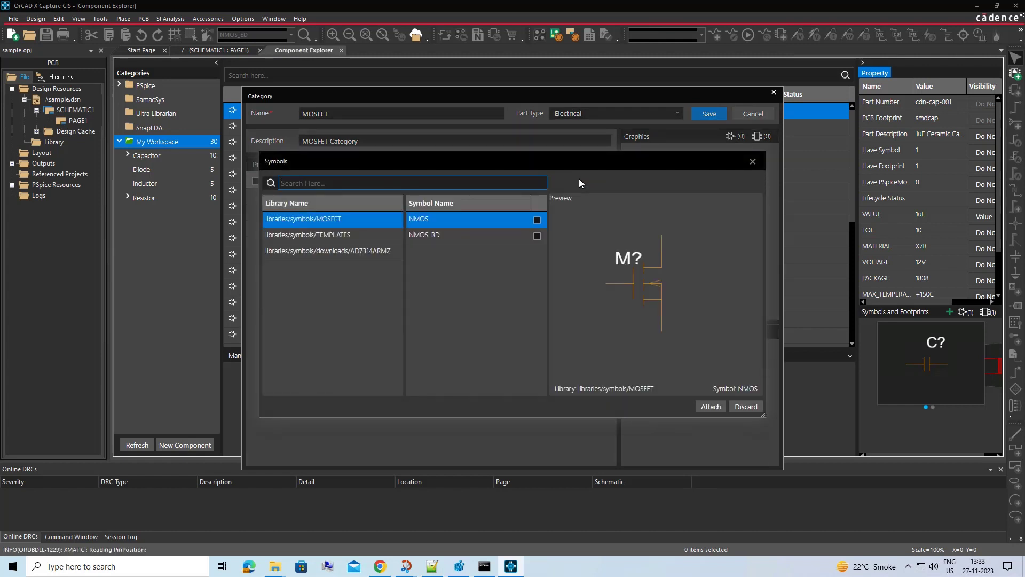
{"action": "left_click", "coordinate": [537, 219]}
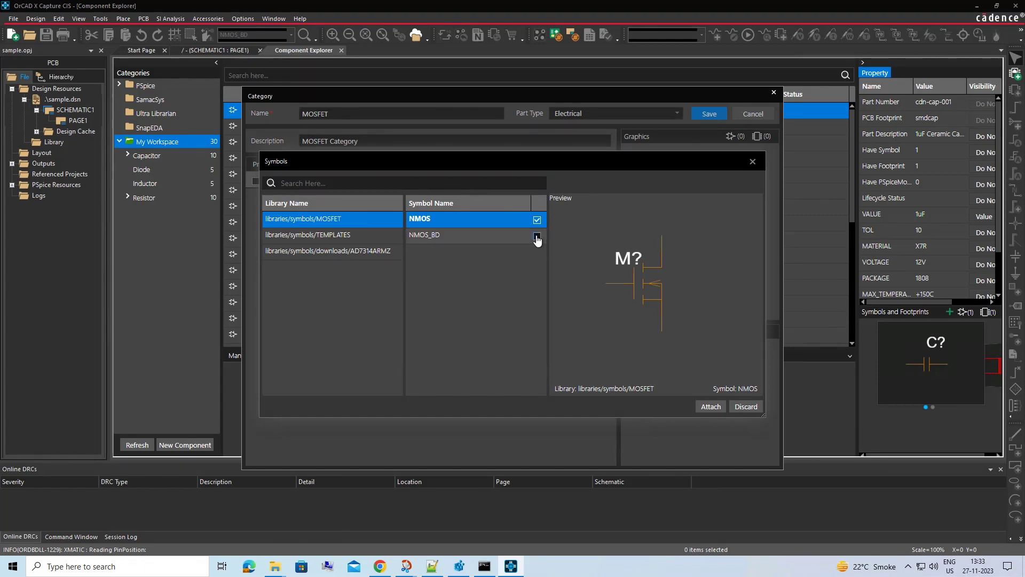
{"action": "left_click", "coordinate": [536, 236]}
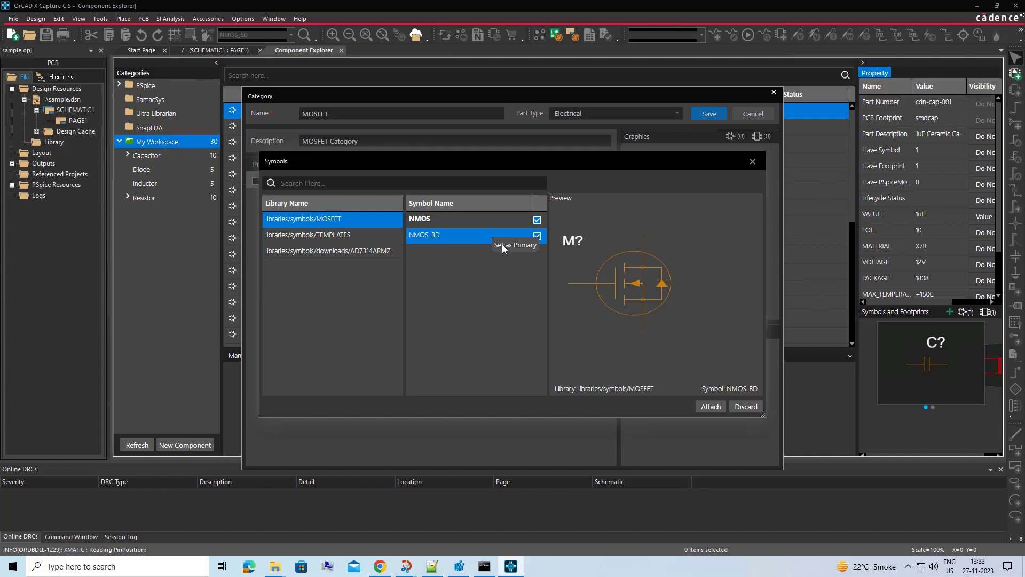
{"action": "left_click", "coordinate": [502, 243]}
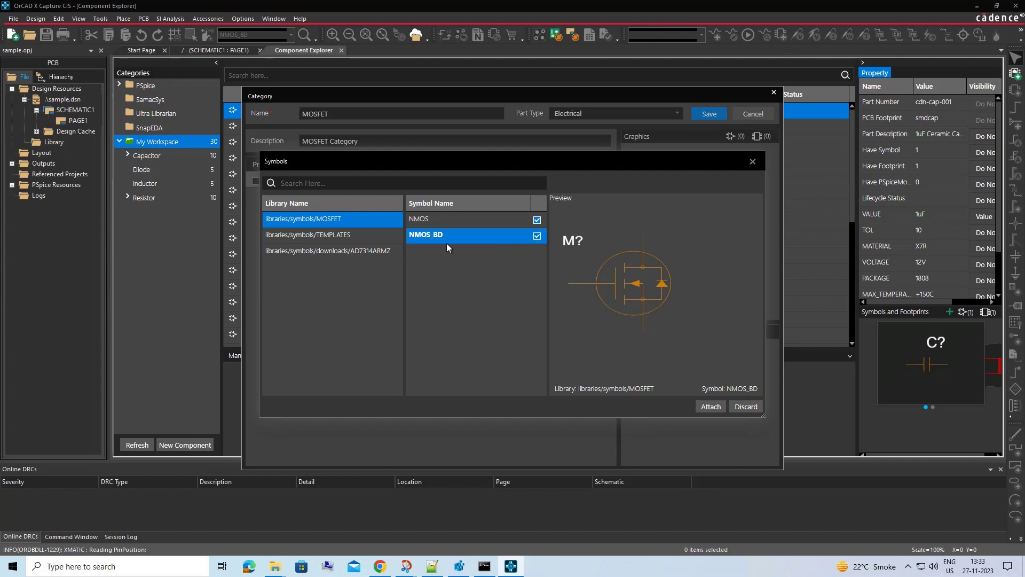
{"action": "left_click", "coordinate": [710, 406]}
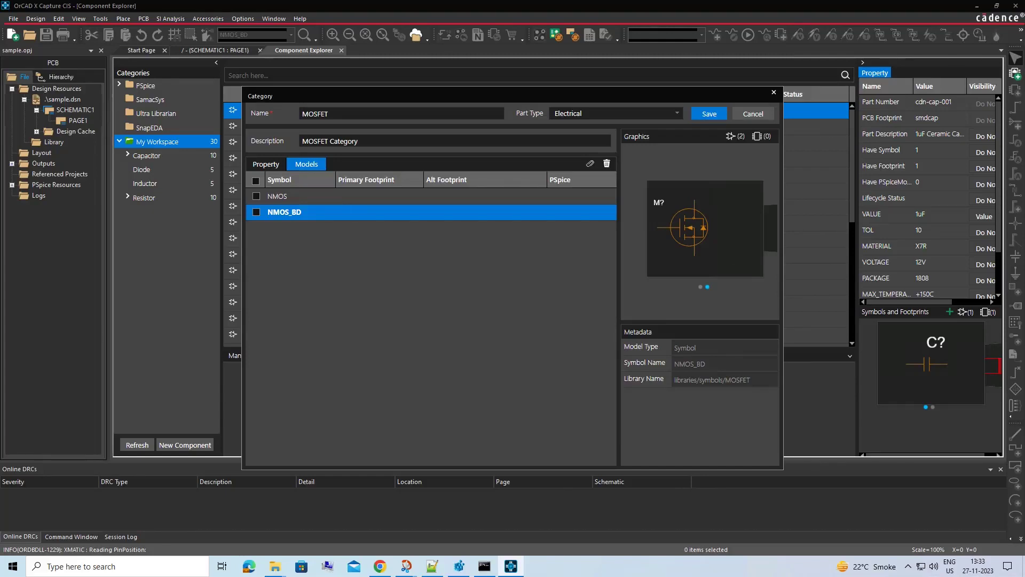
- Attach smsot23123 as primary footprint and smsc59123 as the Bottom Layer alternate, and save the MOSFET category
{"action": "left_click", "coordinate": [589, 163]}
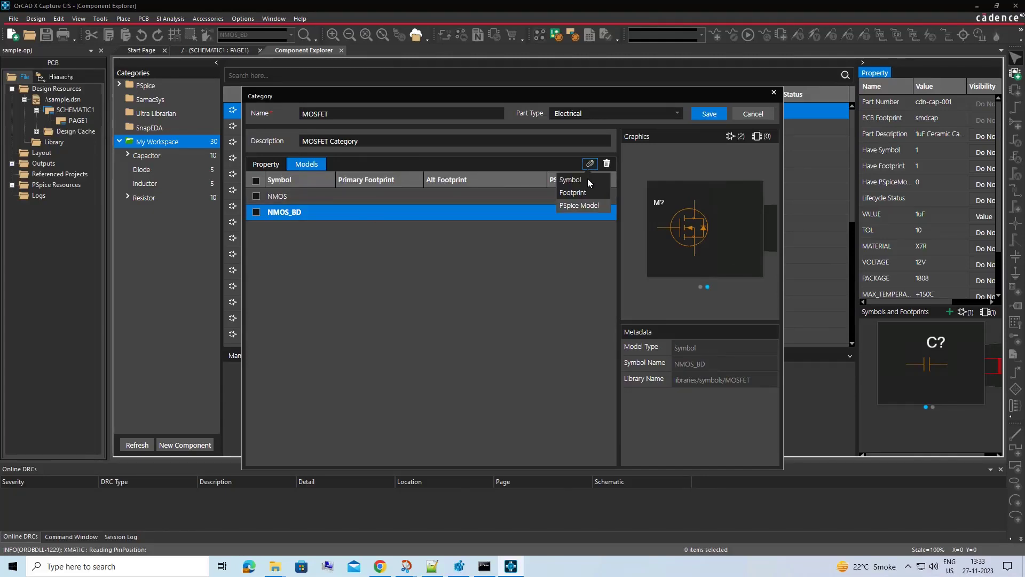
{"action": "left_click", "coordinate": [582, 196]}
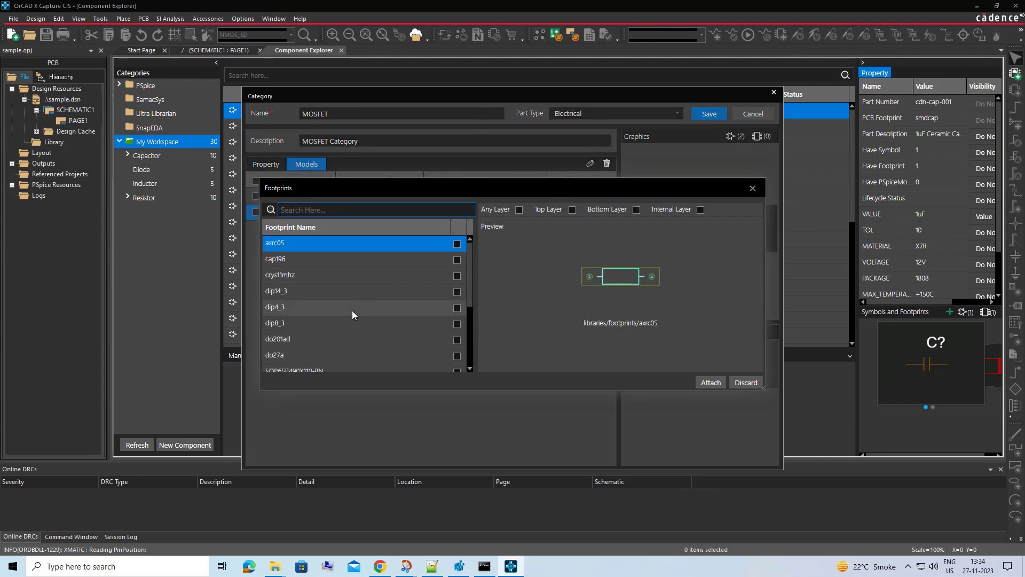
{"action": "scroll", "coordinate": [352, 309], "scroll_direction": "down", "scroll_amount": 2}
{"action": "scroll", "coordinate": [352, 313], "scroll_direction": "down", "scroll_amount": 1}
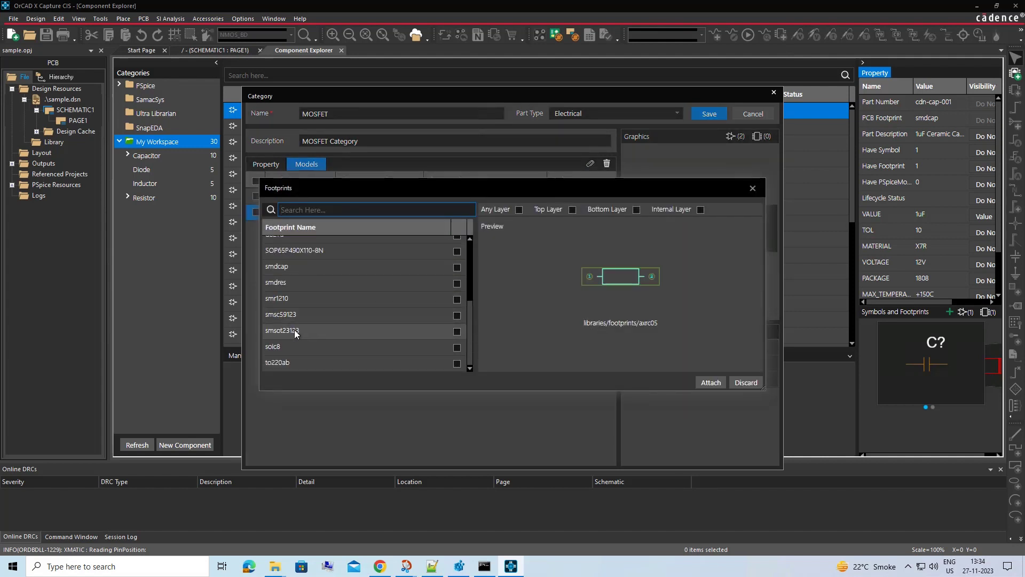
{"action": "left_click", "coordinate": [456, 331]}
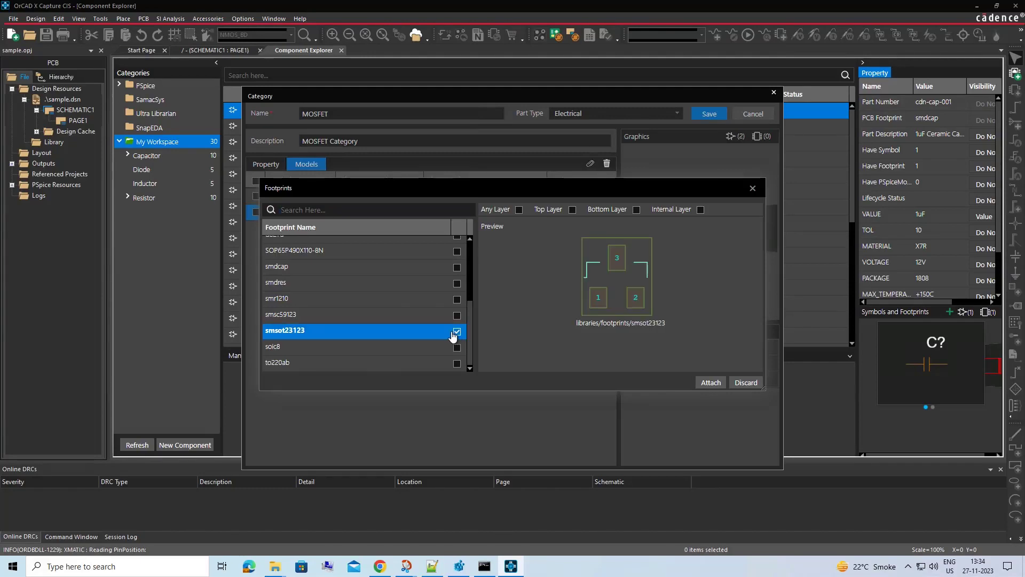
{"action": "left_click", "coordinate": [343, 320]}
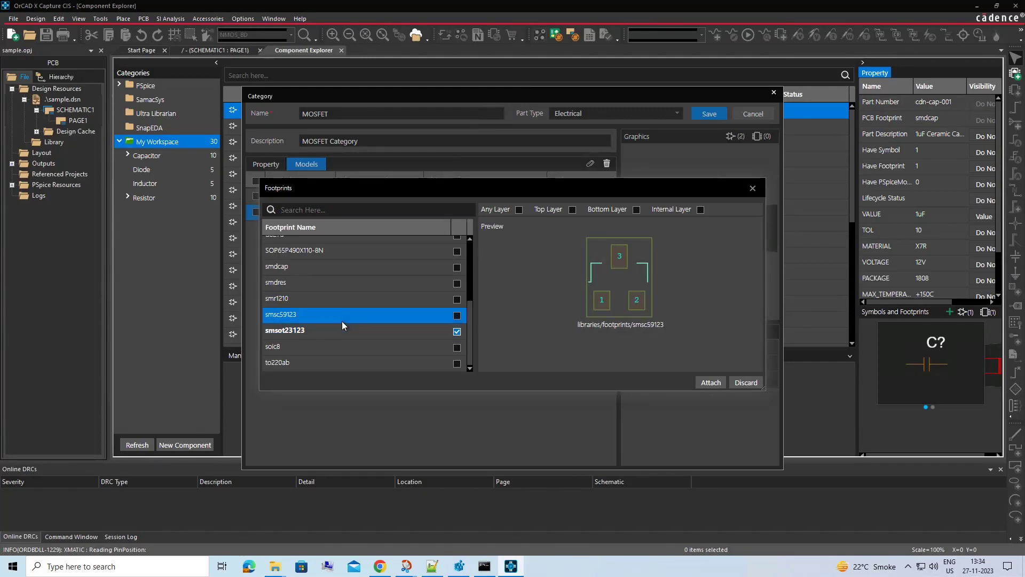
{"action": "left_click", "coordinate": [457, 315]}
{"action": "left_click", "coordinate": [636, 209]}
{"action": "left_click", "coordinate": [711, 382]}
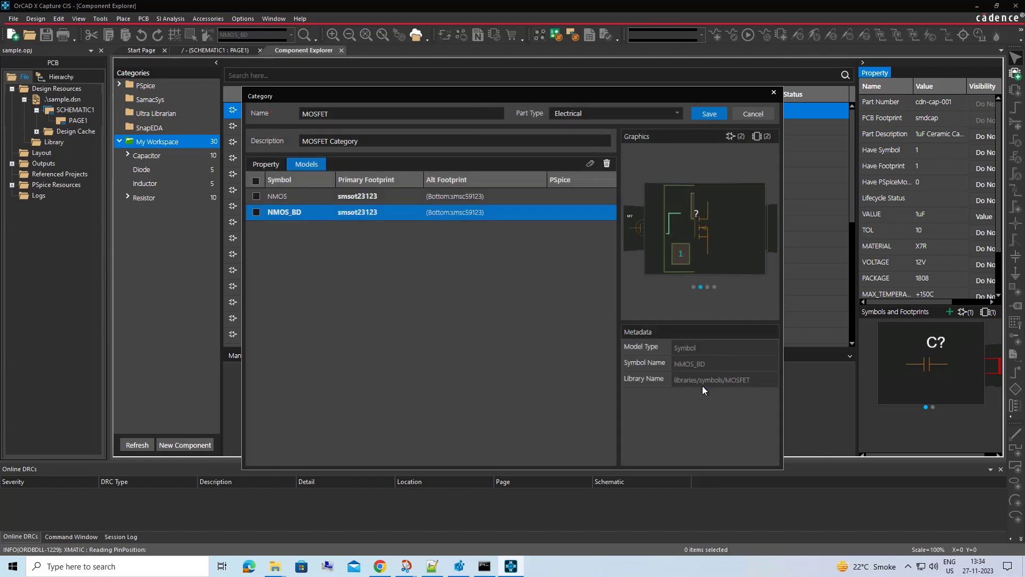
{"action": "left_click", "coordinate": [711, 116]}
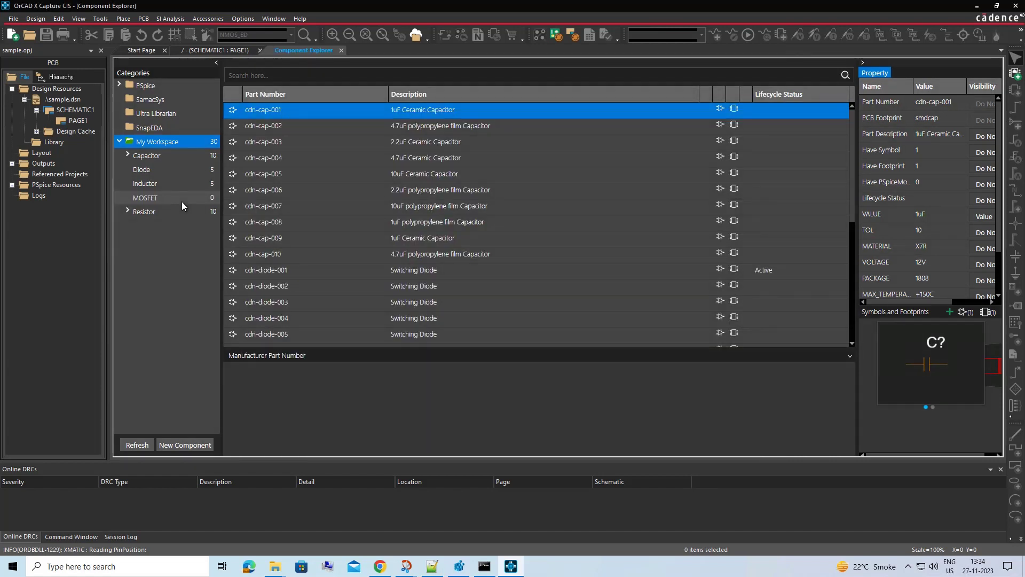
- Add a subcategory named Single under the MOSFET category
{"action": "left_click", "coordinate": [145, 199]}
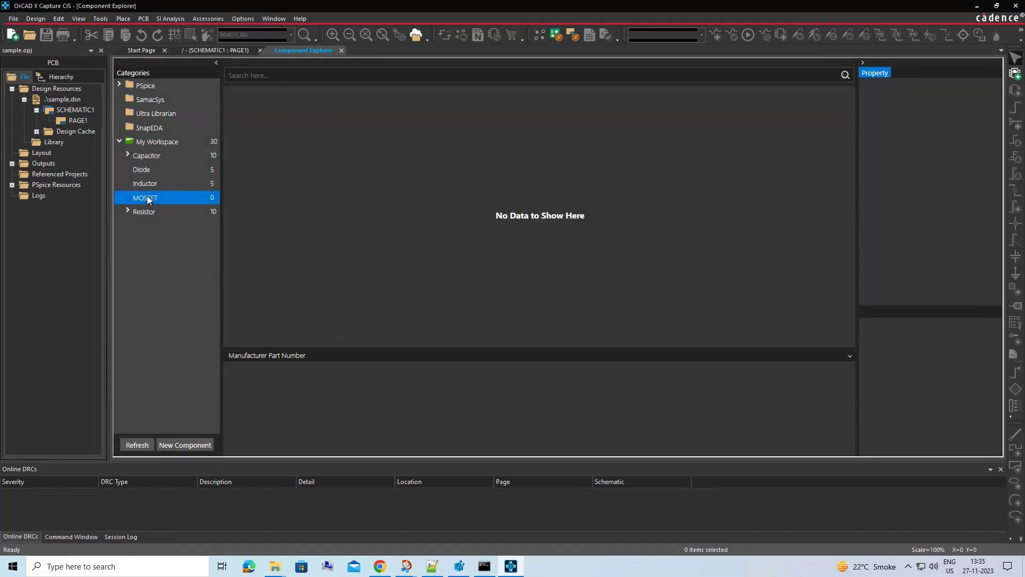
{"action": "right_click", "coordinate": [146, 197]}
{"action": "left_click", "coordinate": [157, 204]}
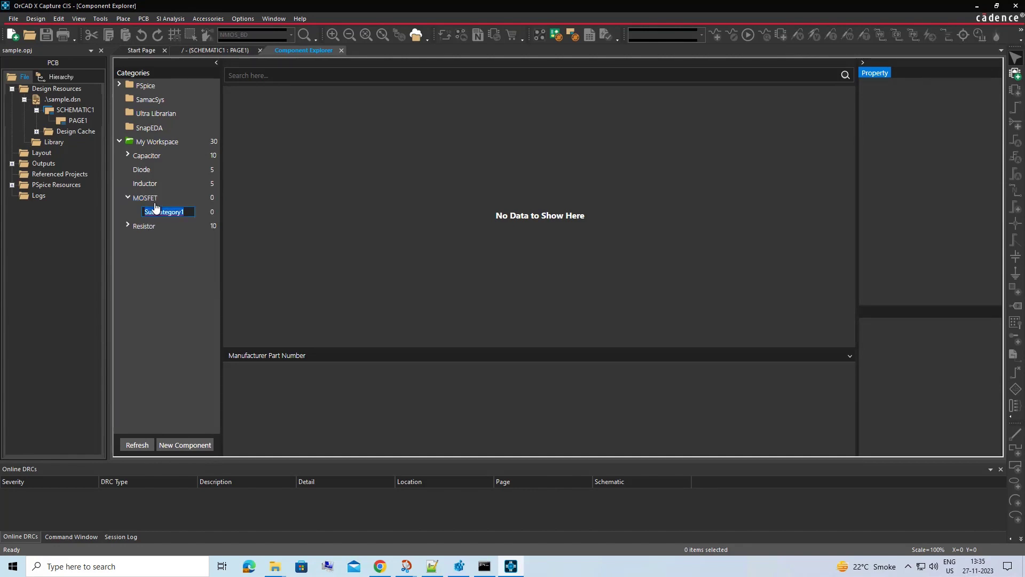
{"action": "type", "text": "Single"}
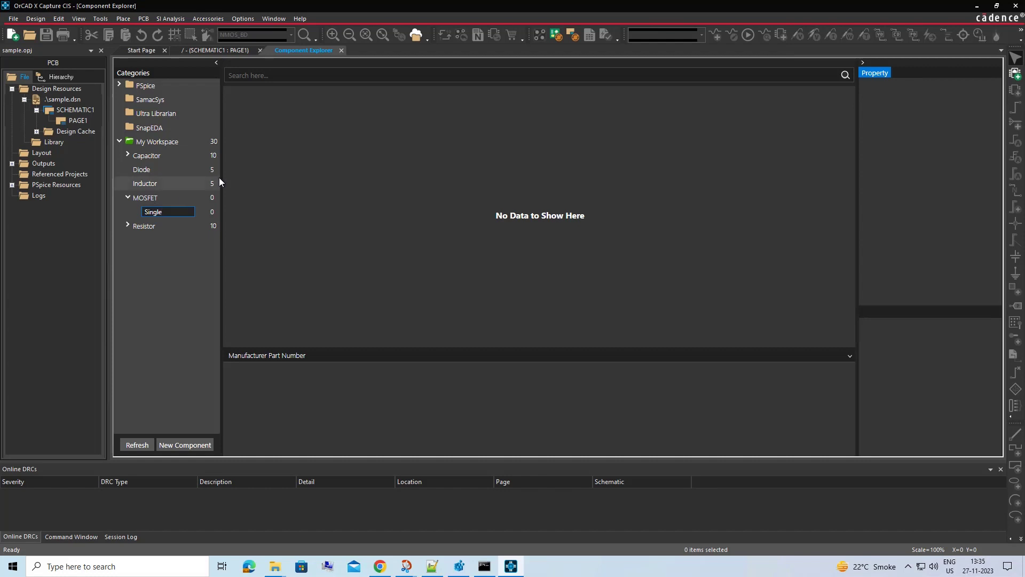
{"action": "key", "text": "Return"}
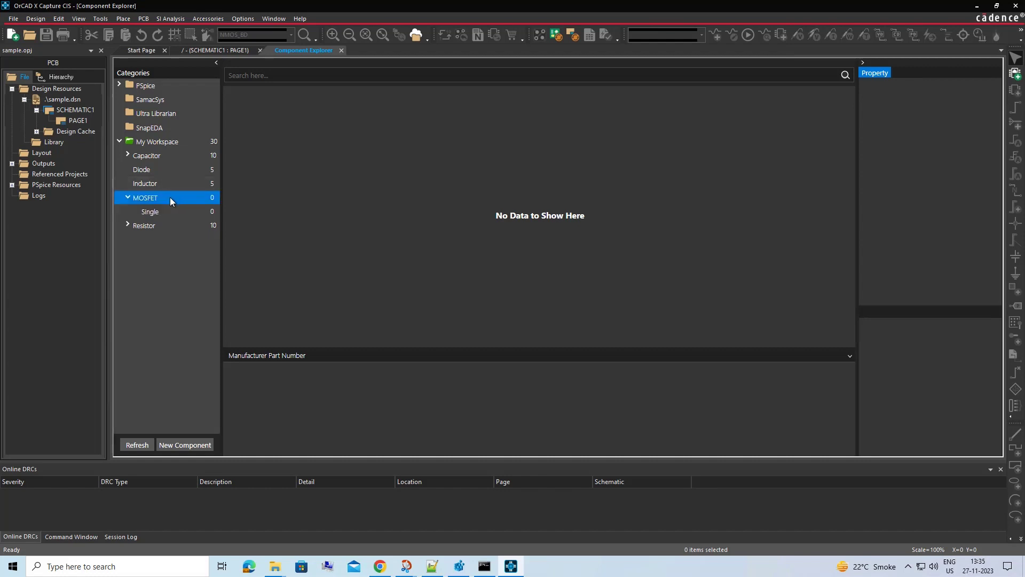
- Create and save a Mechanical category in My Workspace named Thermal Management with the description "Thermal Management Category"
{"action": "left_click", "coordinate": [160, 142]}
{"action": "right_click", "coordinate": [170, 144]}
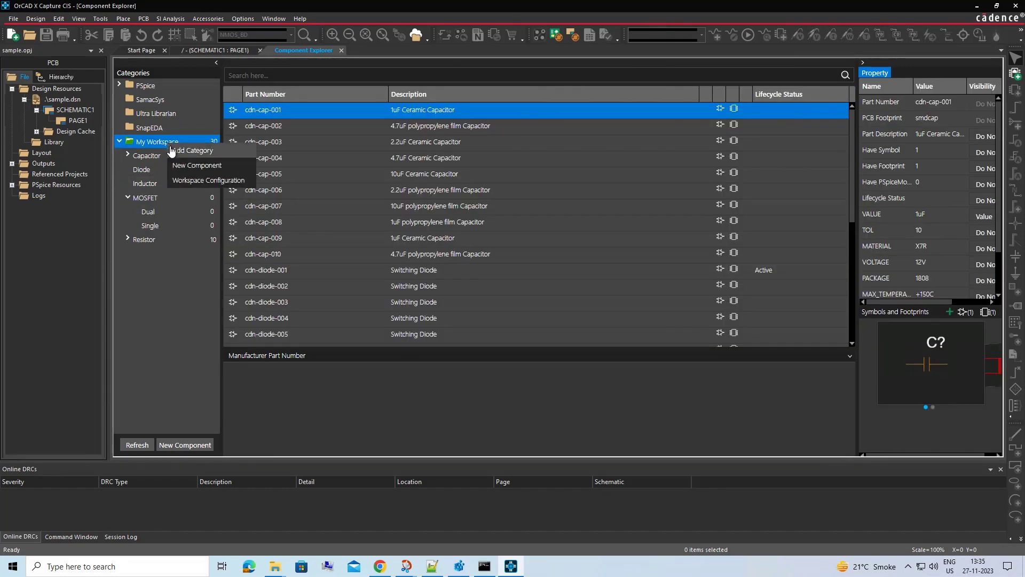
{"action": "left_click", "coordinate": [171, 150]}
{"action": "type", "text": "Thermal Mana"}
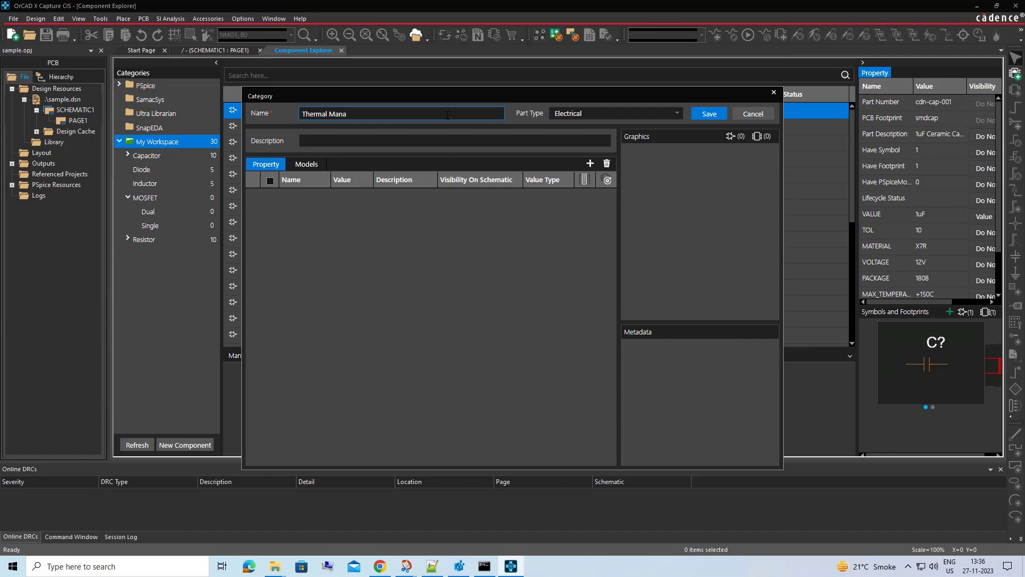
{"action": "type", "text": "gement"}
{"action": "left_click", "coordinate": [673, 114]}
{"action": "left_click", "coordinate": [599, 141]}
{"action": "left_click", "coordinate": [524, 142]}
{"action": "type", "text": "Thermal Management Category"}
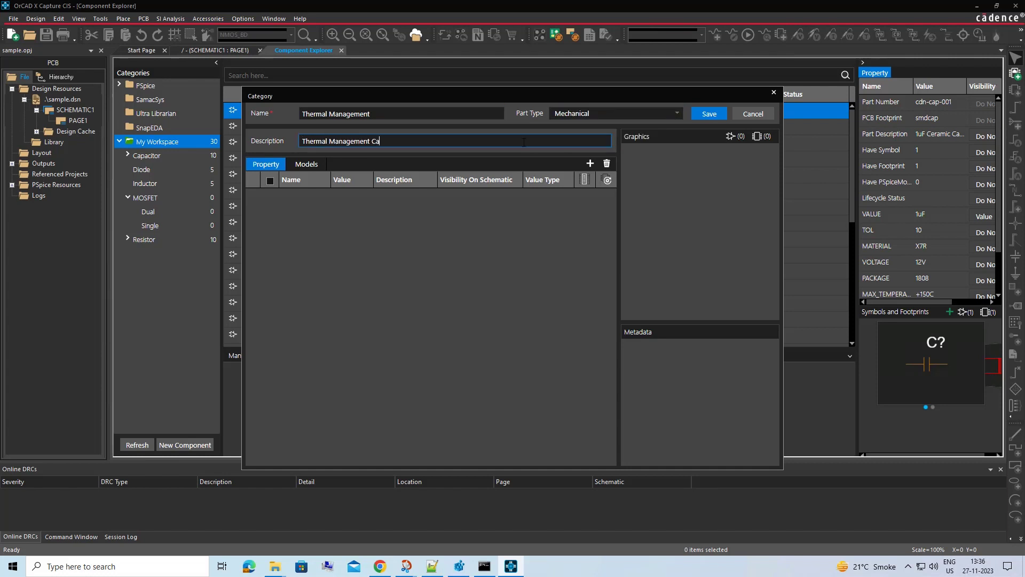
{"action": "left_click", "coordinate": [719, 113]}
- Start a new component in My Workspace with part number cdn-bjt-001 and lifecycle Active
{"action": "right_click", "coordinate": [171, 141]}
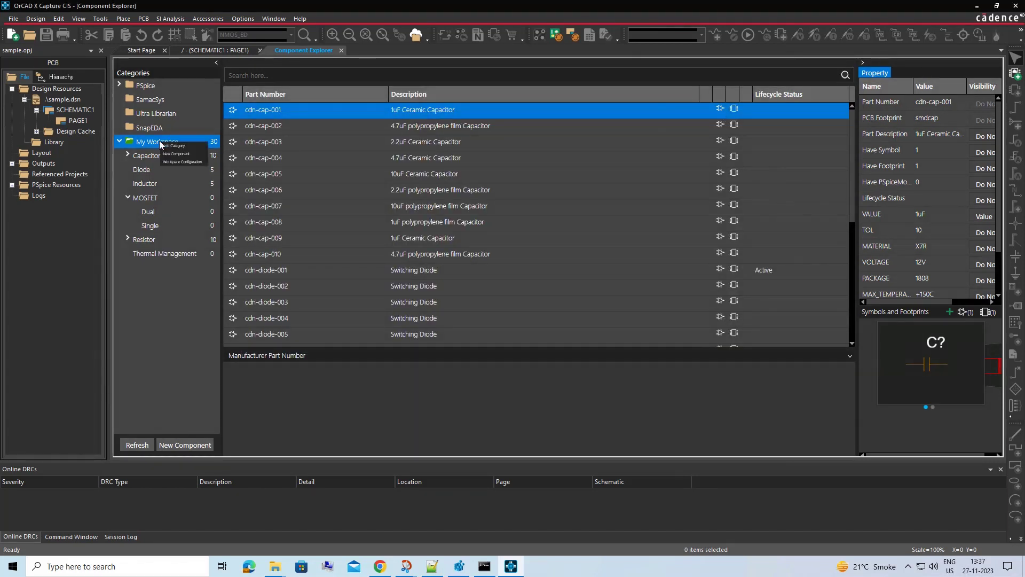
{"action": "left_click", "coordinate": [182, 166]}
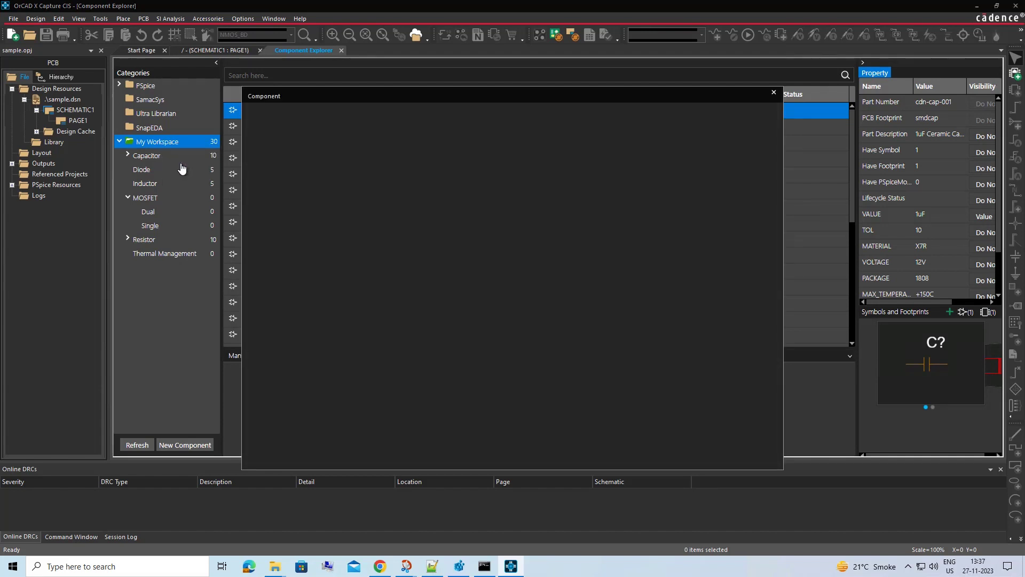
{"action": "type", "text": "cdn-bjt-"}
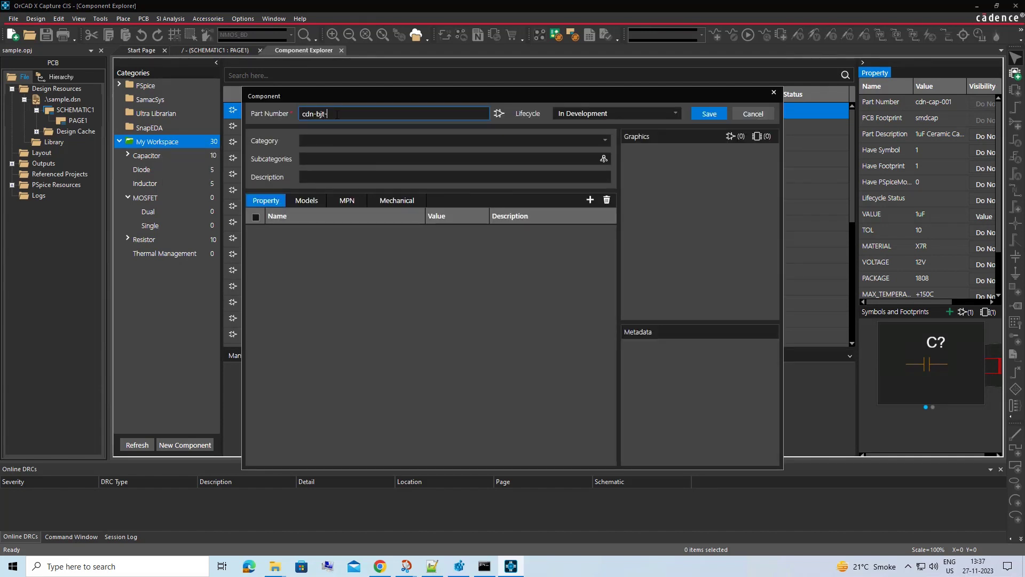
{"action": "type", "text": "001"}
{"action": "left_click", "coordinate": [675, 113]}
{"action": "left_click", "coordinate": [587, 155]}
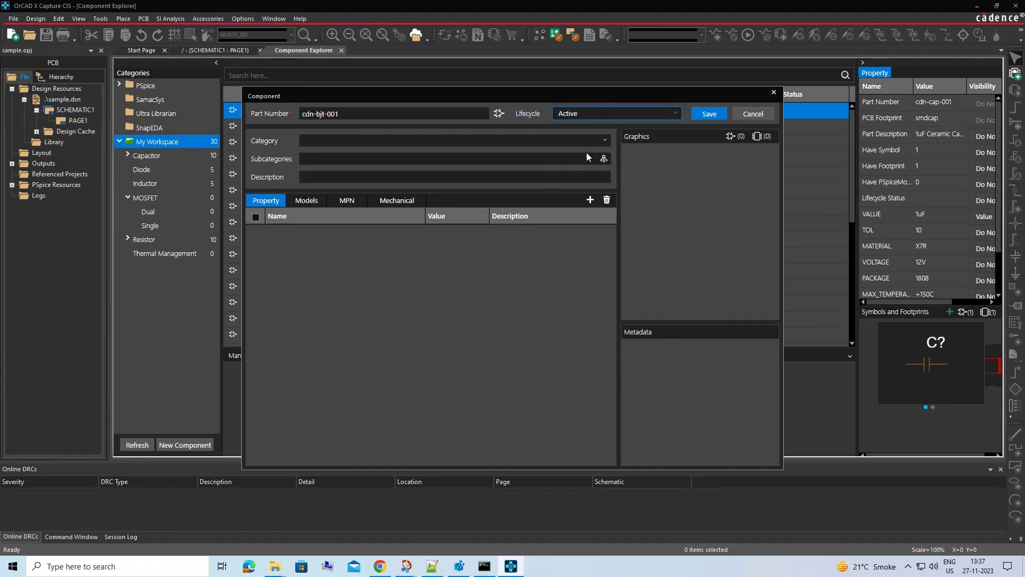
- Describe the component as "Bipolar Power Transistor, NPN, 15A, 260V, 200W" and add described properties IC 15A, VCEO 260V and PTM 200W
{"action": "left_click", "coordinate": [427, 177]}
{"action": "type", "text": "Bipolar Power Transistor, NPN, 15A, 260V, 200W"}
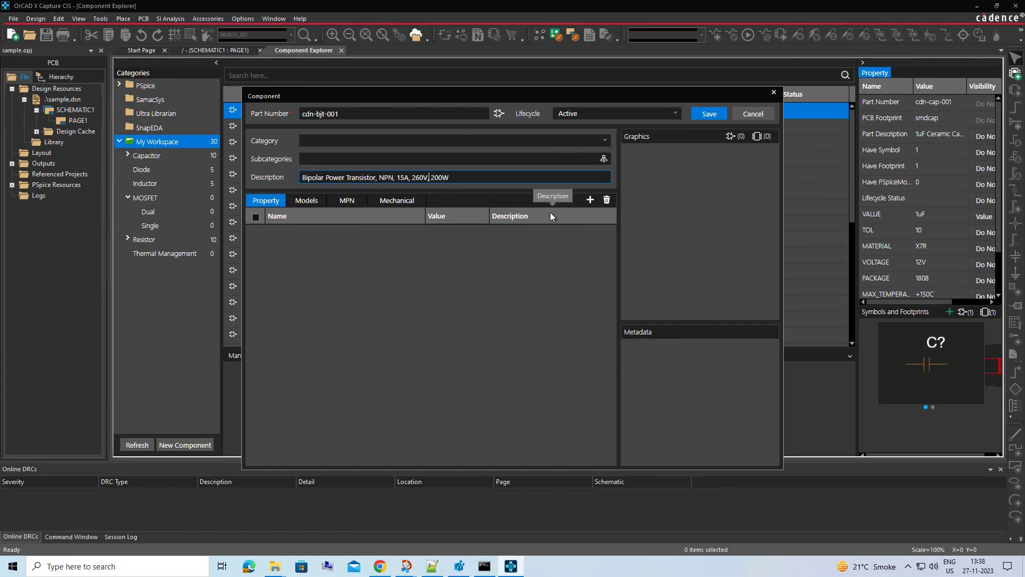
{"action": "left_click", "coordinate": [590, 201]}
{"action": "left_click", "coordinate": [590, 200]}
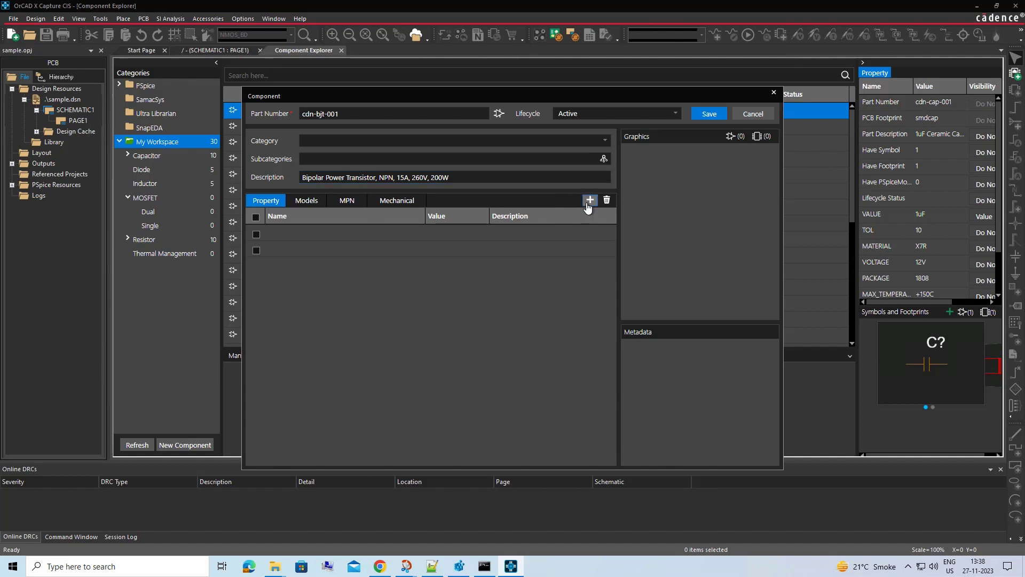
{"action": "left_click", "coordinate": [589, 201]}
{"action": "left_click", "coordinate": [308, 235]}
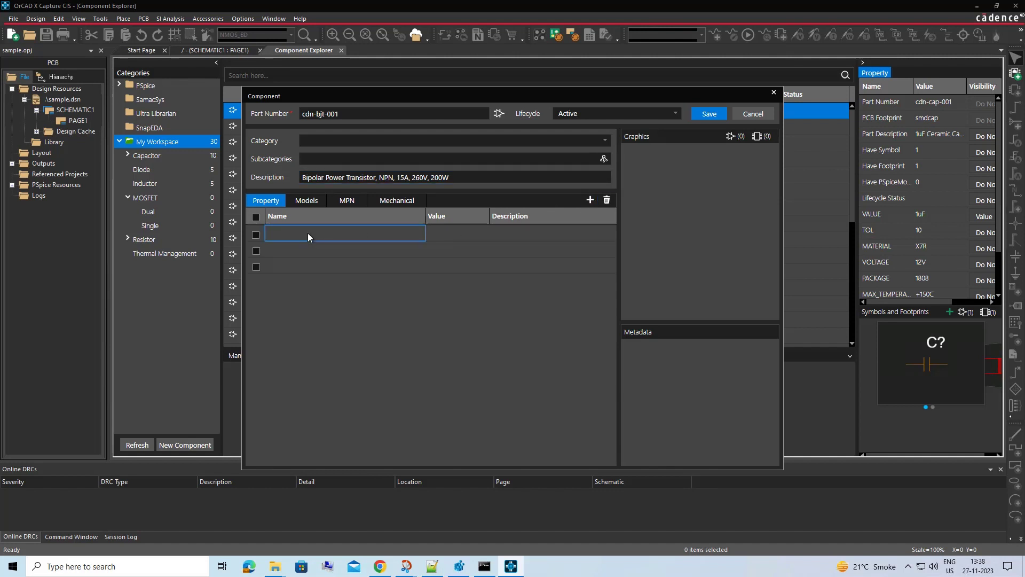
{"action": "type", "text": "IC"}
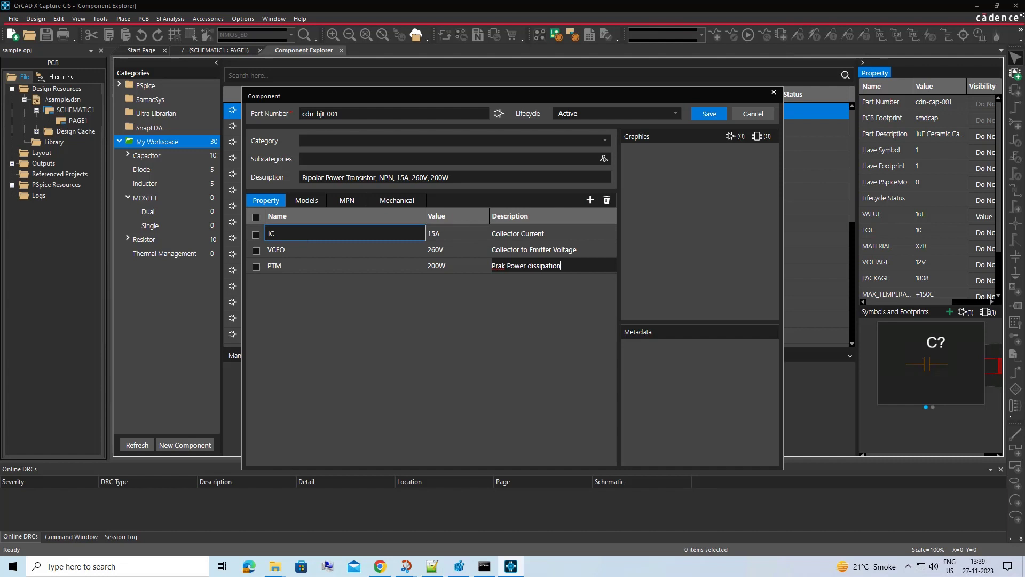
- Attach the NPN symbol from the libraries/symbols/TEMPLATES library to the cdn-bjt-001 component
{"action": "left_click", "coordinate": [306, 200]}
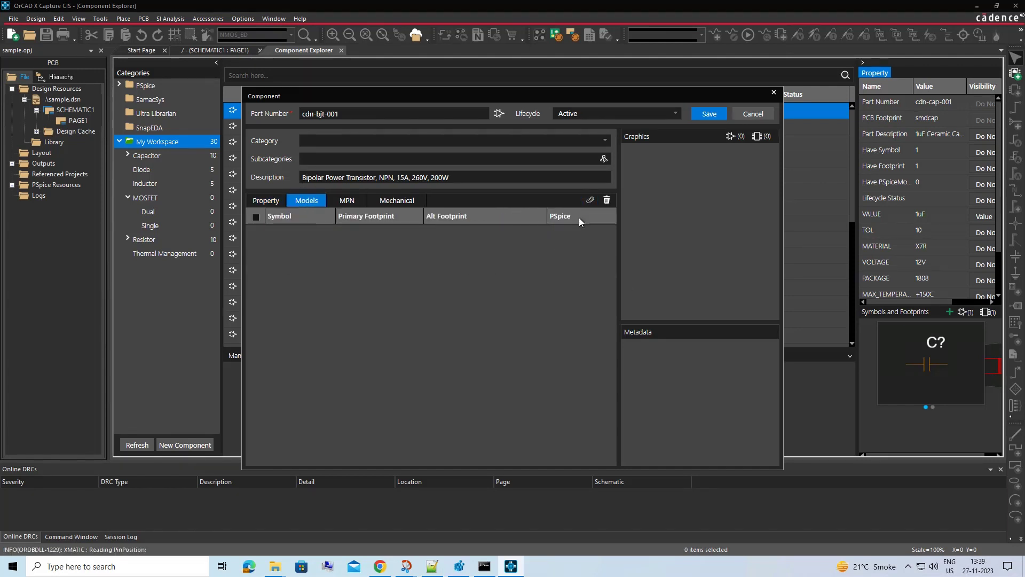
{"action": "left_click", "coordinate": [589, 200]}
{"action": "left_click", "coordinate": [457, 369]}
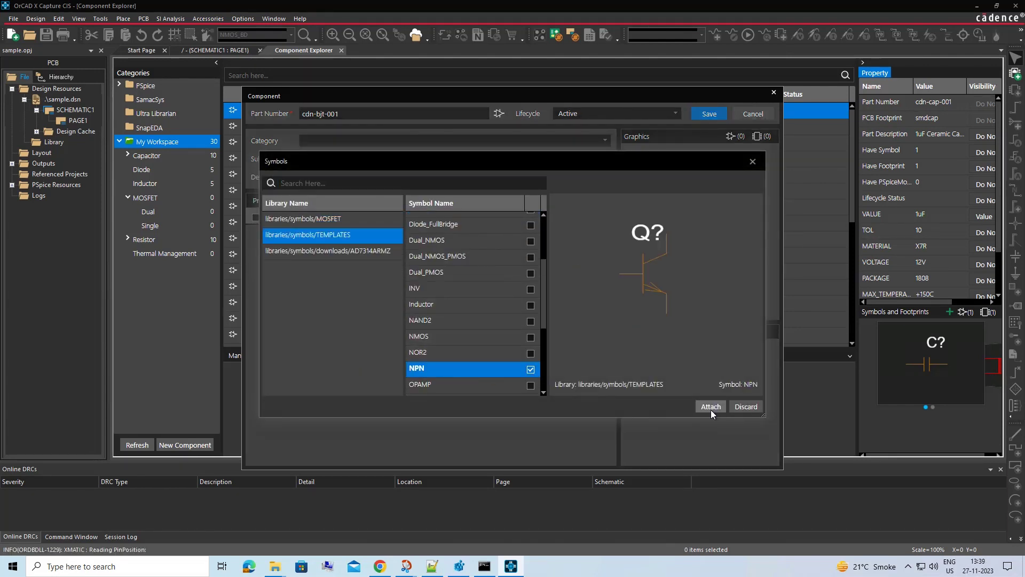
{"action": "left_click", "coordinate": [710, 406]}
- Attach smsot23123 as the primary footprint for the NPN symbol and save the component
{"action": "double_click", "coordinate": [383, 236]}
{"action": "scroll", "coordinate": [388, 289], "scroll_direction": "down", "scroll_amount": 10}
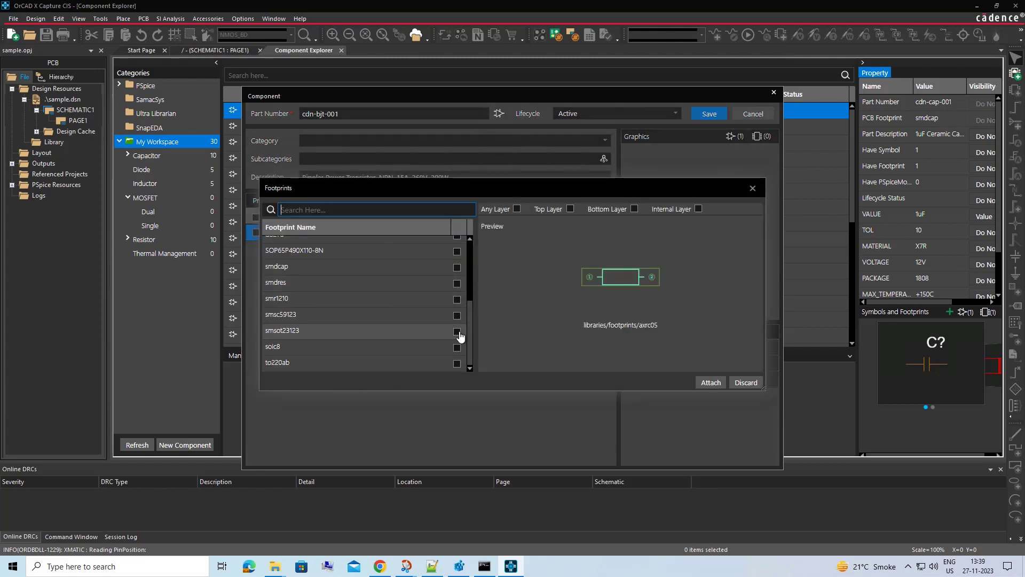
{"action": "left_click", "coordinate": [457, 332]}
{"action": "left_click", "coordinate": [710, 382]}
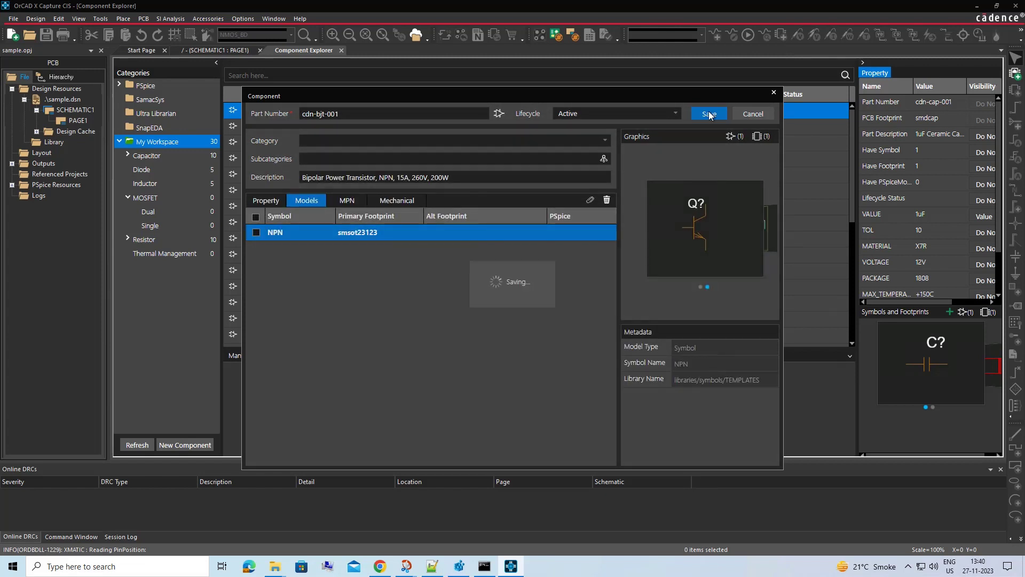
{"action": "left_click", "coordinate": [710, 113]}
- Duplicate cdn-bjt-001 as cdn-bjt-002, change the current rating in its description to 16A, and save it
{"action": "left_click", "coordinate": [289, 113]}
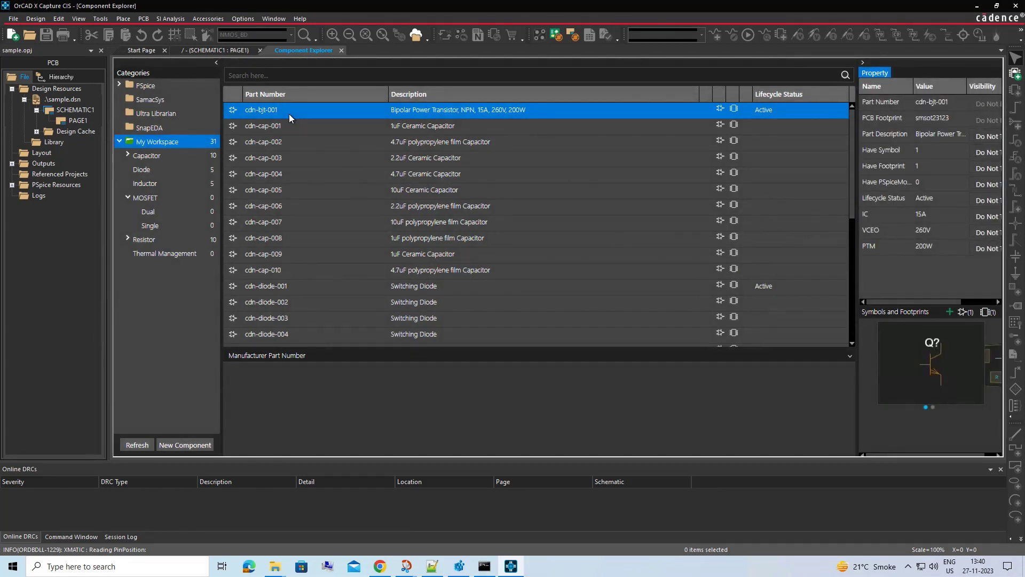
{"action": "right_click", "coordinate": [325, 110]}
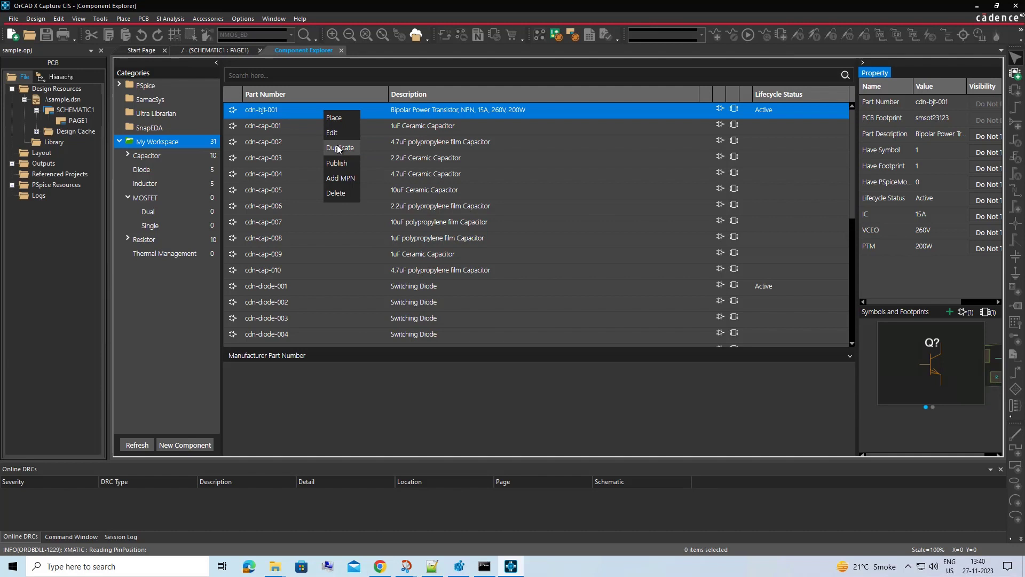
{"action": "left_click", "coordinate": [338, 148]}
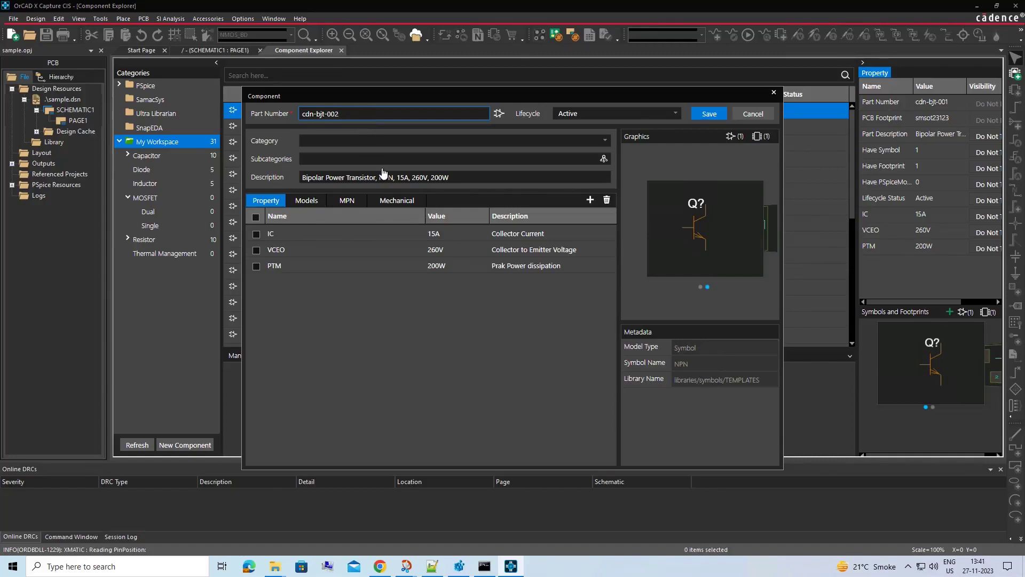
{"action": "left_click", "coordinate": [406, 177]}
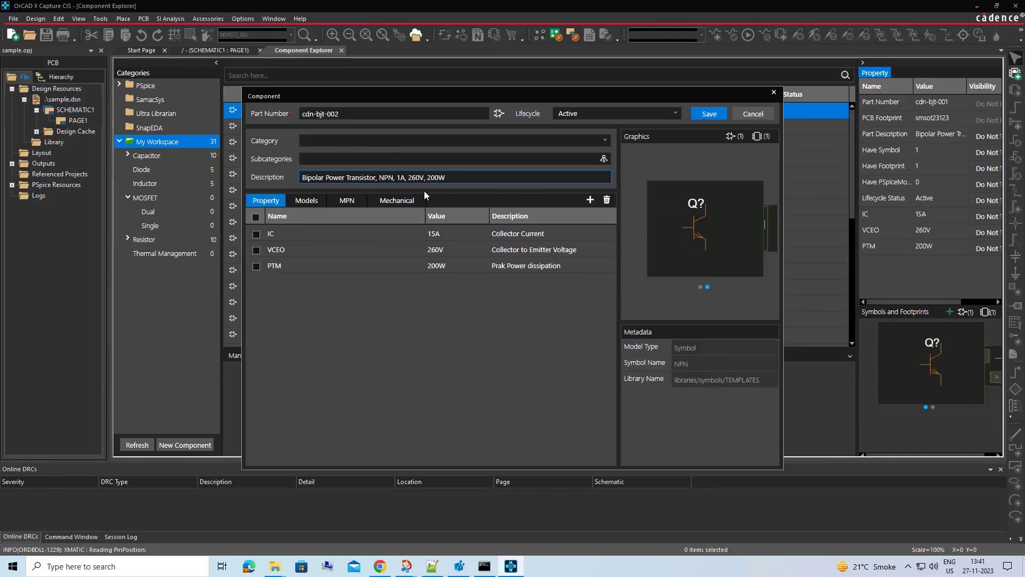
{"action": "type", "text": "6"}
{"action": "left_click", "coordinate": [718, 114]}
- Start a new component in the MOSFET category with part number cdn-nmos-001, lifecycle Active and only the Single subcategory
{"action": "left_click", "coordinate": [173, 198]}
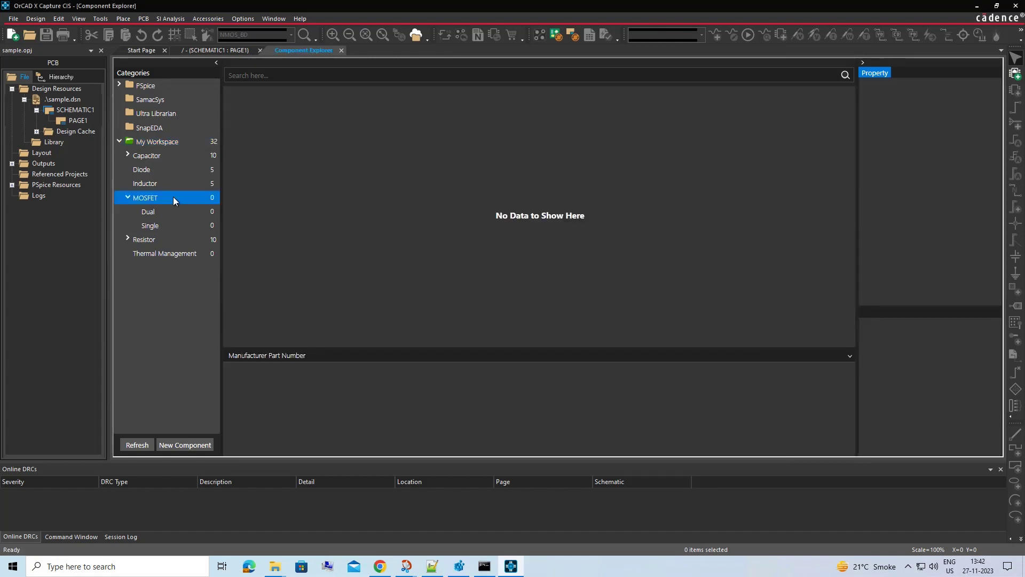
{"action": "right_click", "coordinate": [173, 199]}
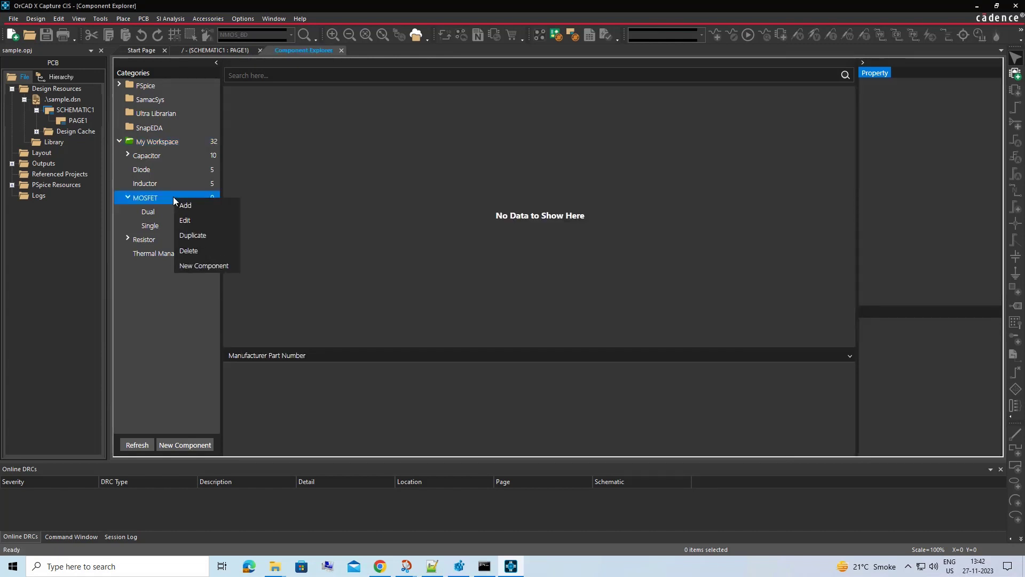
{"action": "left_click", "coordinate": [203, 266]}
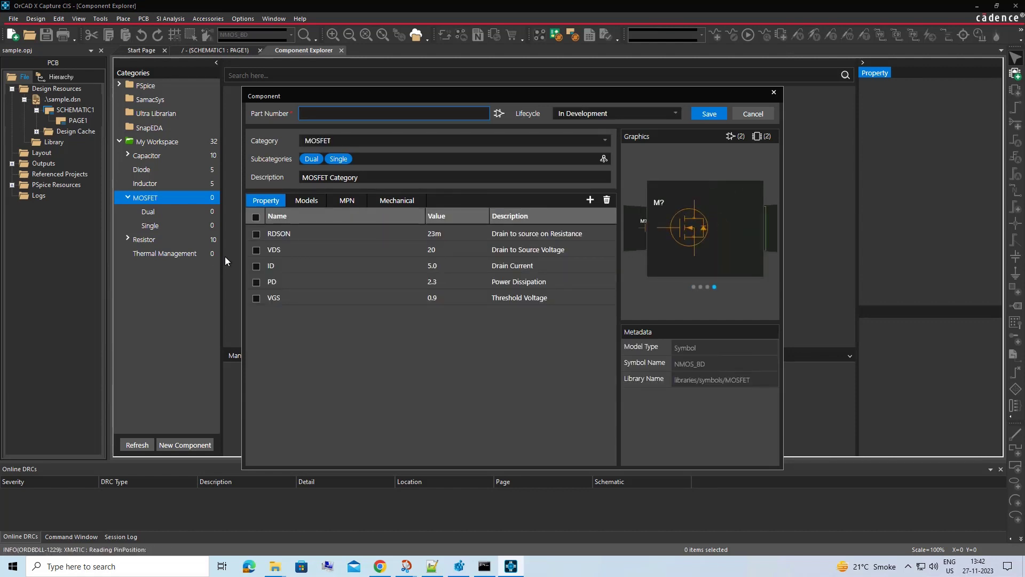
{"action": "left_click", "coordinate": [357, 114]}
{"action": "type", "text": "cdn-nmos-001"}
{"action": "left_click", "coordinate": [658, 115]}
{"action": "left_click", "coordinate": [582, 154]}
{"action": "left_click", "coordinate": [604, 159]}
{"action": "left_click", "coordinate": [312, 177]}
{"action": "left_click", "coordinate": [508, 289]}
- Set the description to "20-V, N channel single MOSFET, 19.2 mOhm" and the properties to RDSON 19.2m, ID 10, PD 2.5 and VGS 1.45
{"action": "triple_click", "coordinate": [427, 177]}
{"action": "type", "text": "20-V, N channel single MOSFET, 19.2 mOhm"}
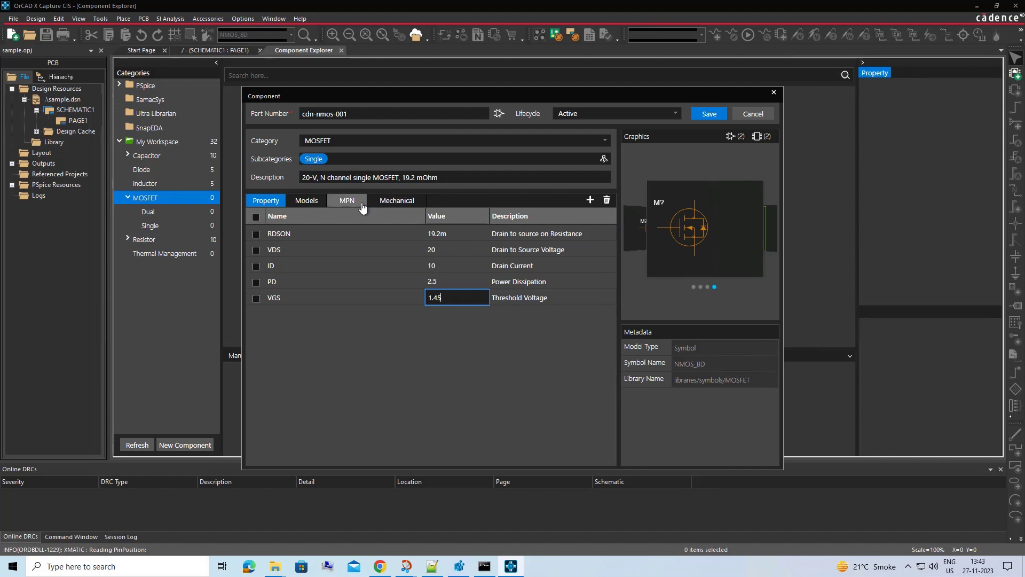
- Add manufacturer part CSD15571Q2 from Texas Instruments with its ti.com datasheet URL, RoHS value ROHS3 and status Active, and save the component
{"action": "left_click", "coordinate": [347, 201]}
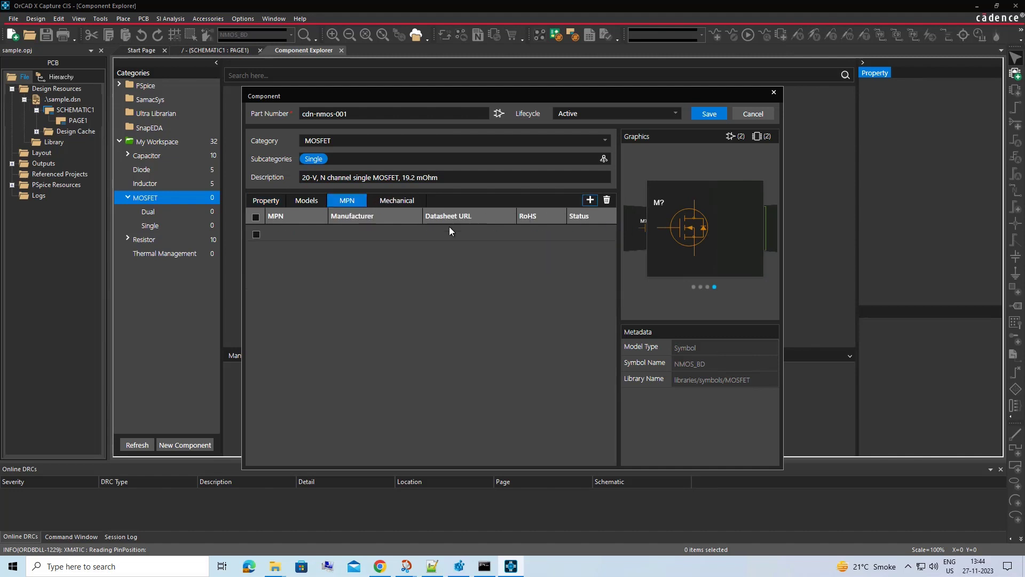
{"action": "left_click", "coordinate": [309, 233]}
{"action": "type", "text": "CSD15571Q2"}
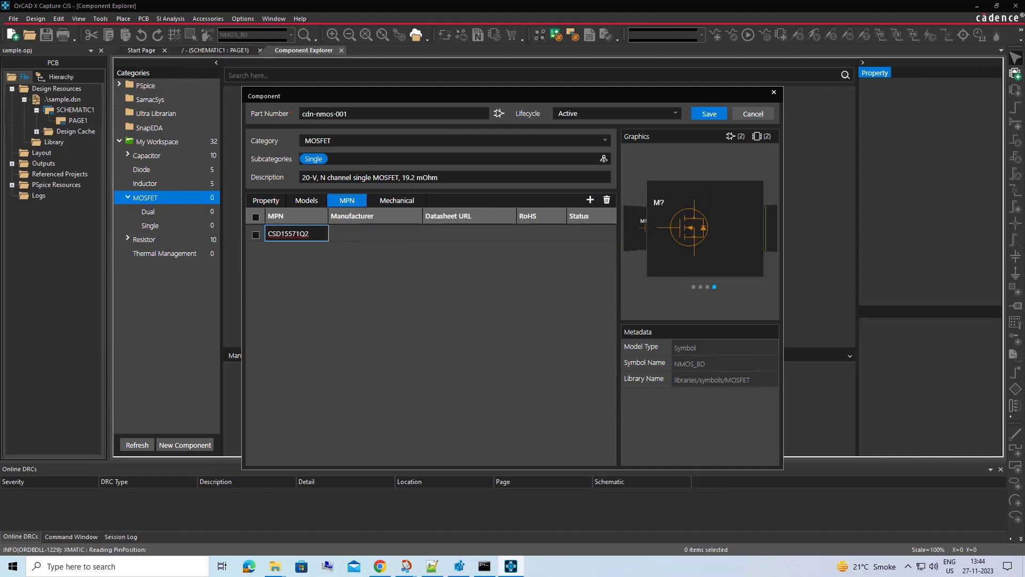
{"action": "left_click", "coordinate": [466, 238]}
{"action": "key", "text": "ctrl+v"}
{"action": "left_click", "coordinate": [533, 238]}
{"action": "type", "text": "ROH"}
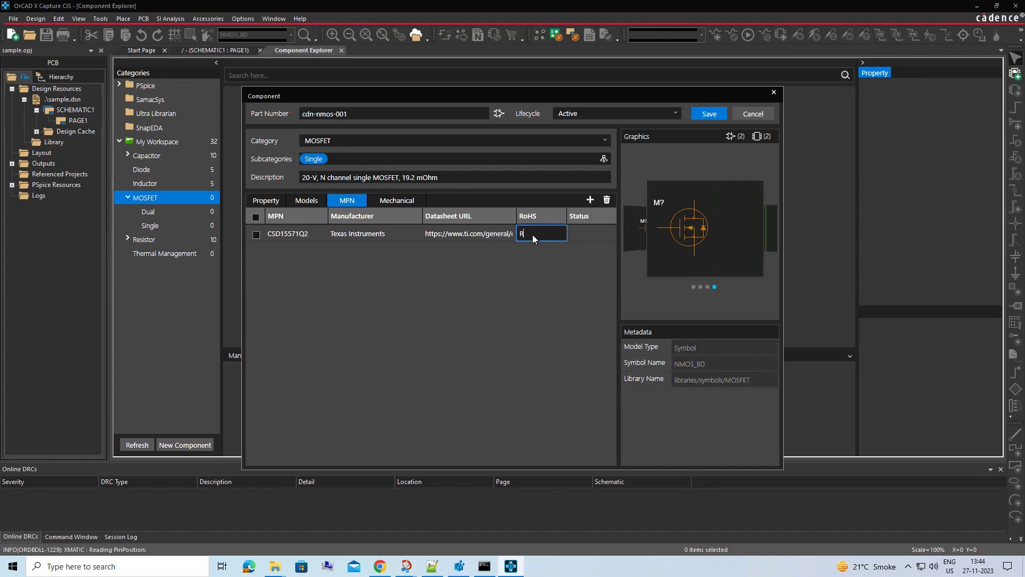
{"action": "key", "text": "Tab"}
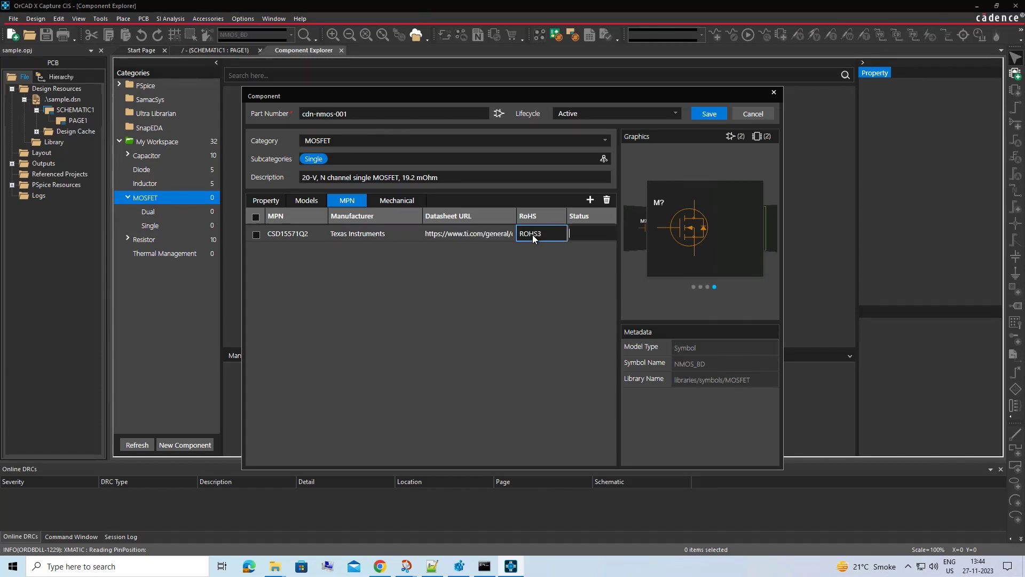
{"action": "type", "text": "Active"}
{"action": "left_click", "coordinate": [710, 114]}
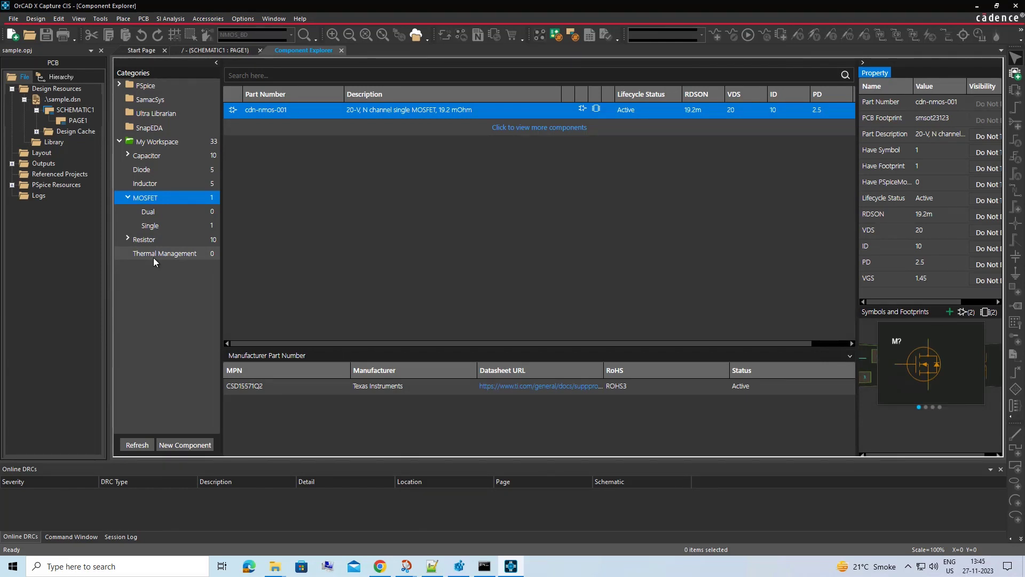
- Create Active Thermal Management component cdn-heatsink-001, "Heatsink with a slotted hole and integral fixing tags", with Thermal Resistance 13.6 C/W, Height 12.7mm, Width 25.4mm, Length 30mm
{"action": "left_click", "coordinate": [153, 254]}
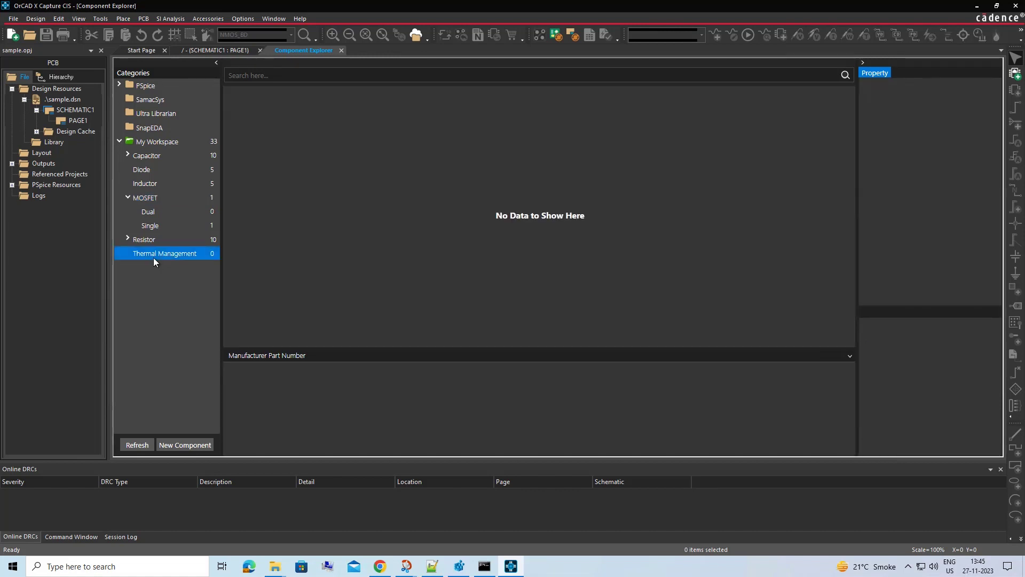
{"action": "right_click", "coordinate": [153, 258]}
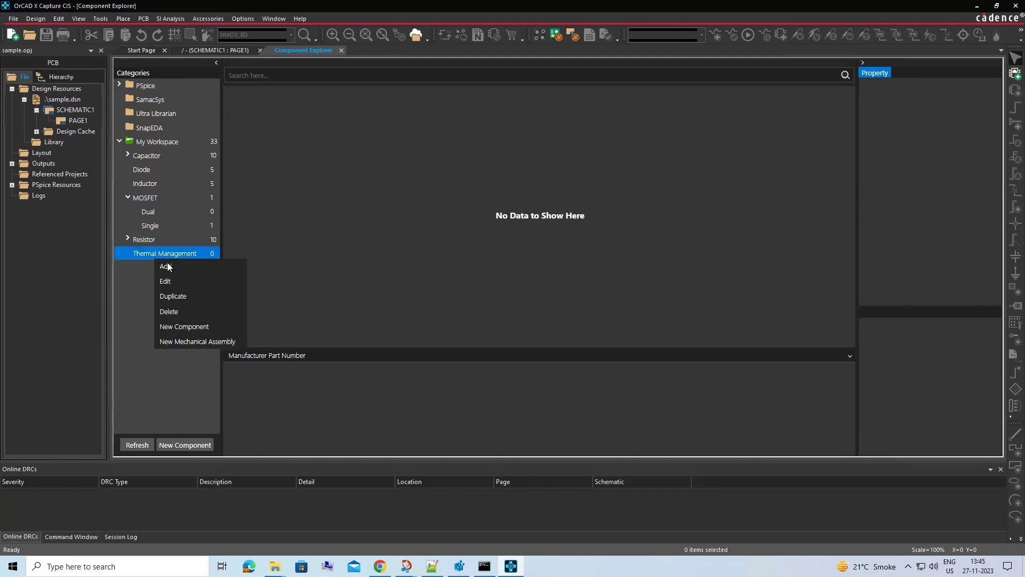
{"action": "left_click", "coordinate": [183, 327]}
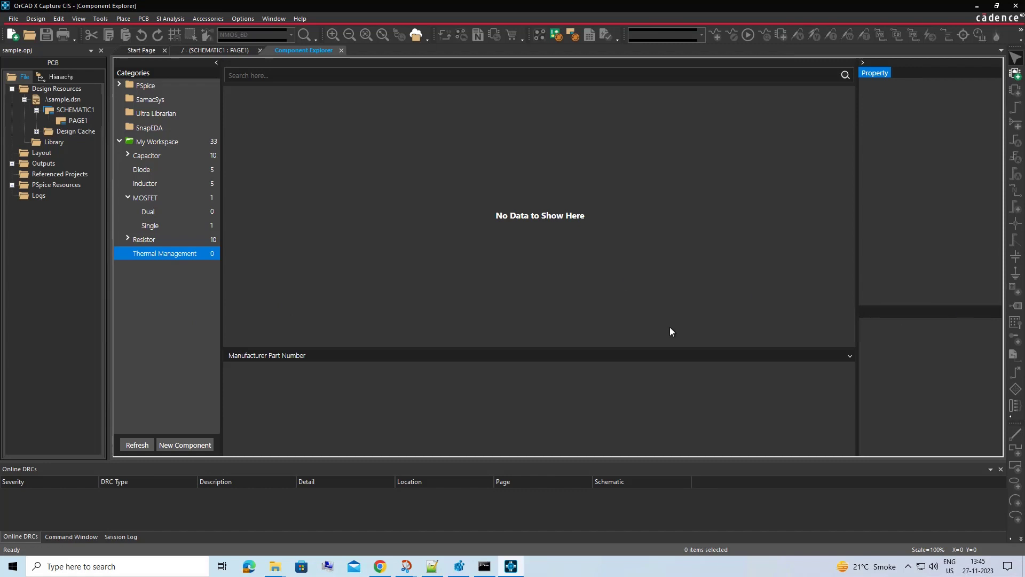
{"action": "left_click", "coordinate": [317, 113]}
{"action": "type", "text": "cdn-heatsink-001"}
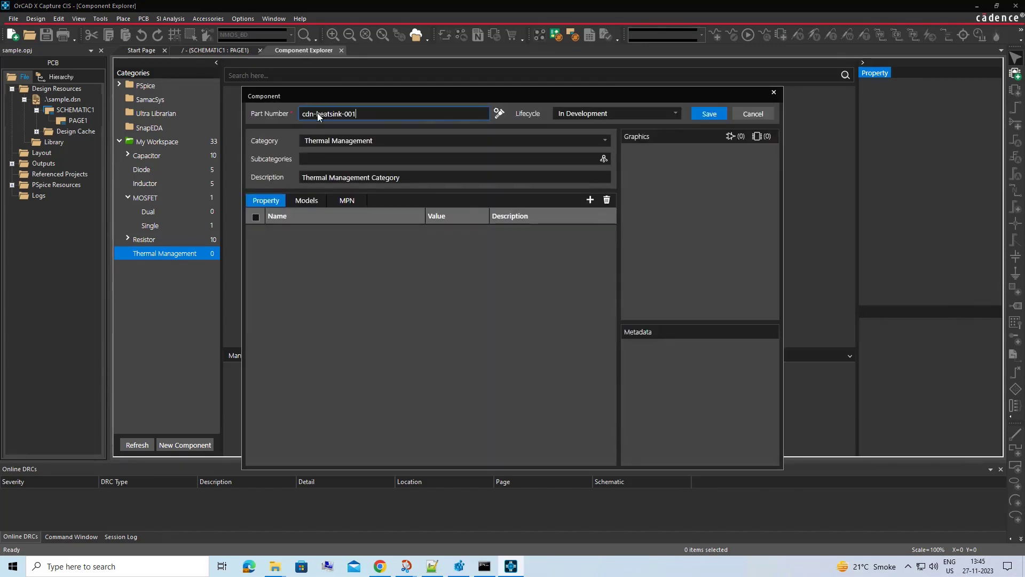
{"action": "left_click", "coordinate": [614, 114]}
{"action": "left_click", "coordinate": [587, 153]}
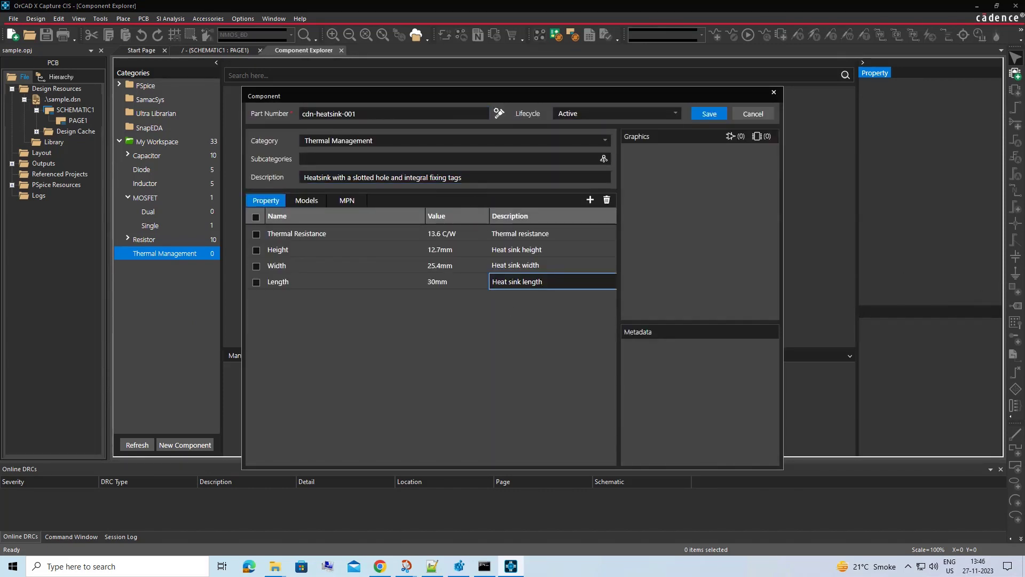
- Add manufacturer part MC33260 from Multicomp with its farnell.com datasheet URL and status Active, and save the heatsink component
{"action": "left_click", "coordinate": [348, 200]}
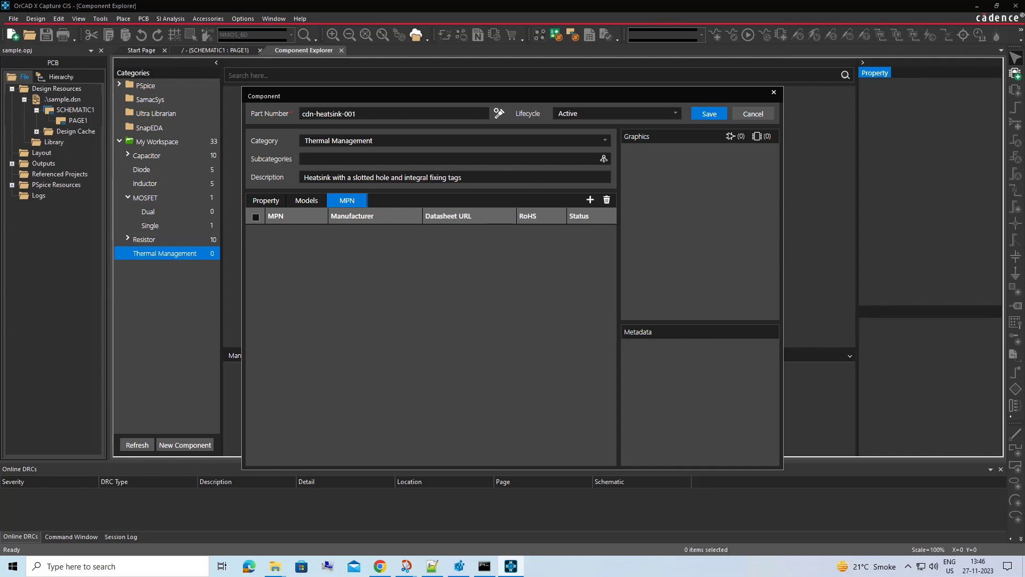
{"action": "left_click", "coordinate": [590, 199]}
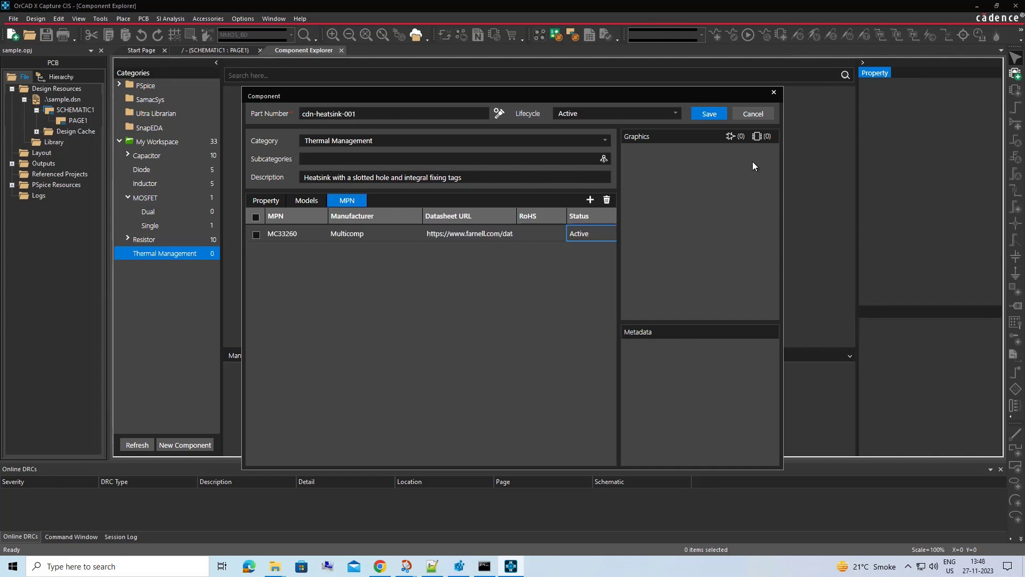
{"action": "left_click", "coordinate": [708, 114]}
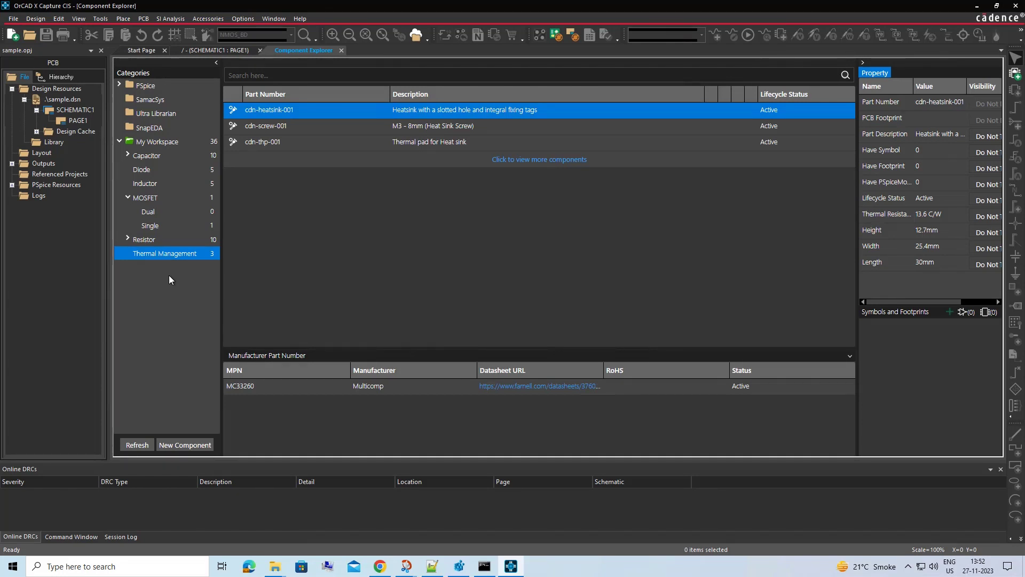
- Start a new mechanical assembly in Thermal Management named cdn-thermalkit-001, lifecycle Active, with the description "Heatsink screw set and thermal pad"
{"action": "right_click", "coordinate": [174, 253]}
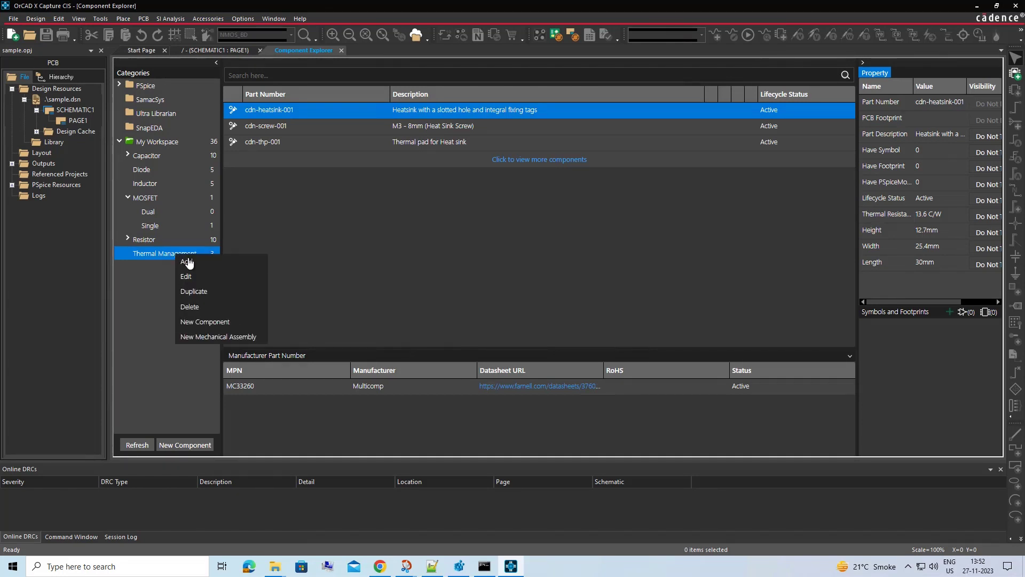
{"action": "left_click", "coordinate": [201, 338]}
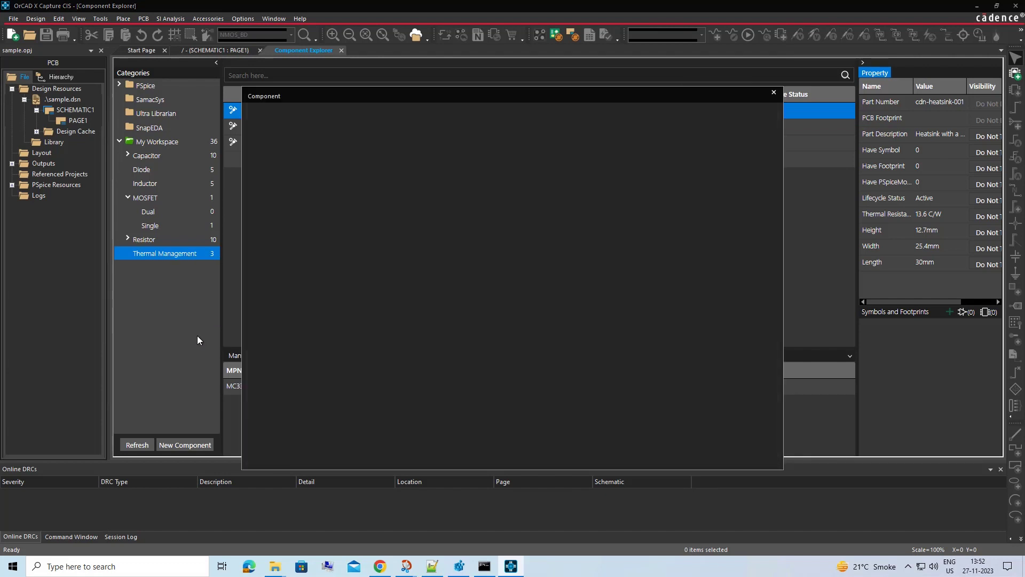
{"action": "left_click", "coordinate": [616, 113]}
{"action": "left_click", "coordinate": [576, 151]}
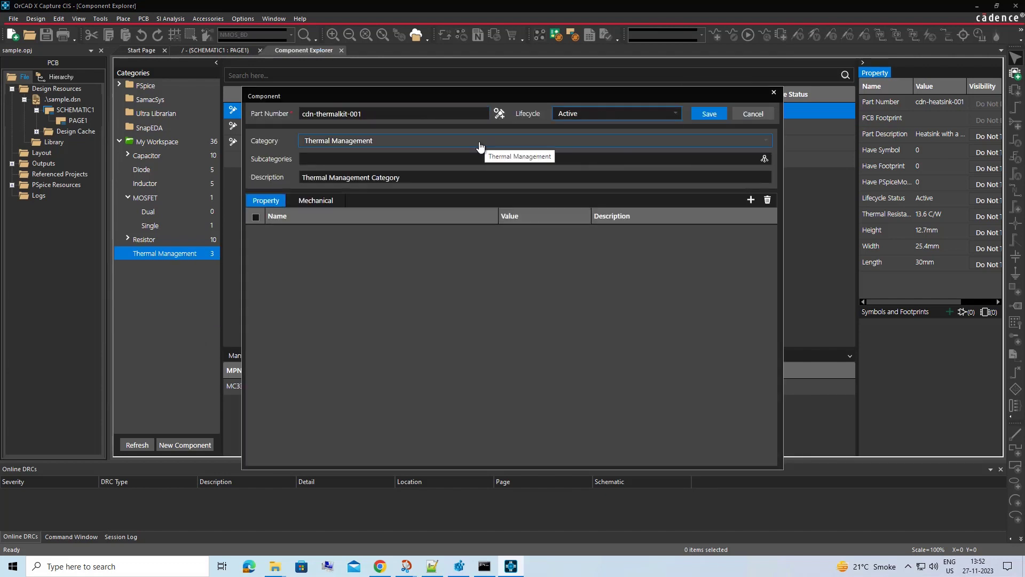
{"action": "left_click", "coordinate": [400, 178]}
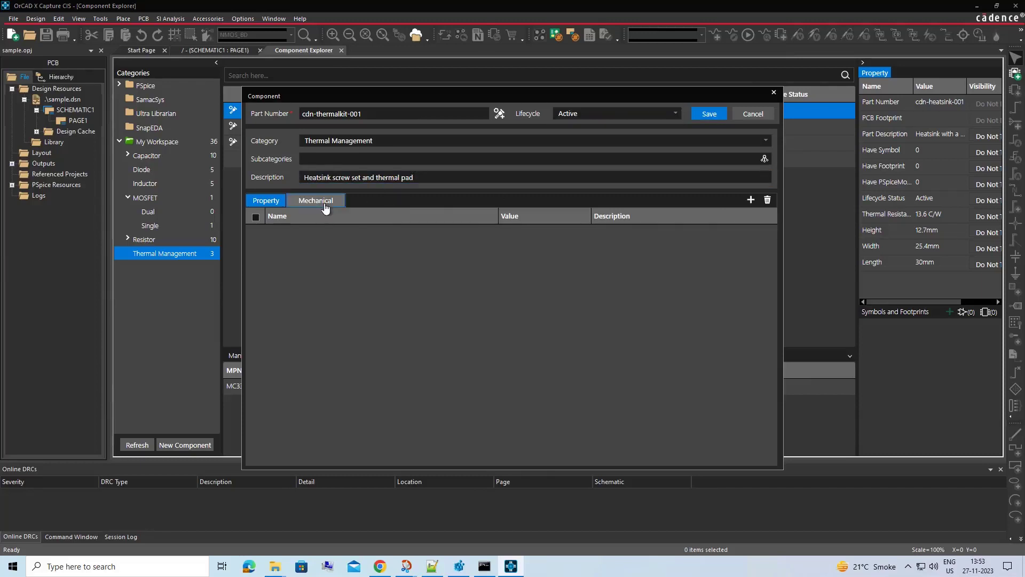
- Attach mechanical parts cdn-screw-001 and cdn-thp-001, quantity 1 each, to the cdn-thermalkit-001 assembly, save it and select it in the component list
{"action": "left_click", "coordinate": [323, 203]}
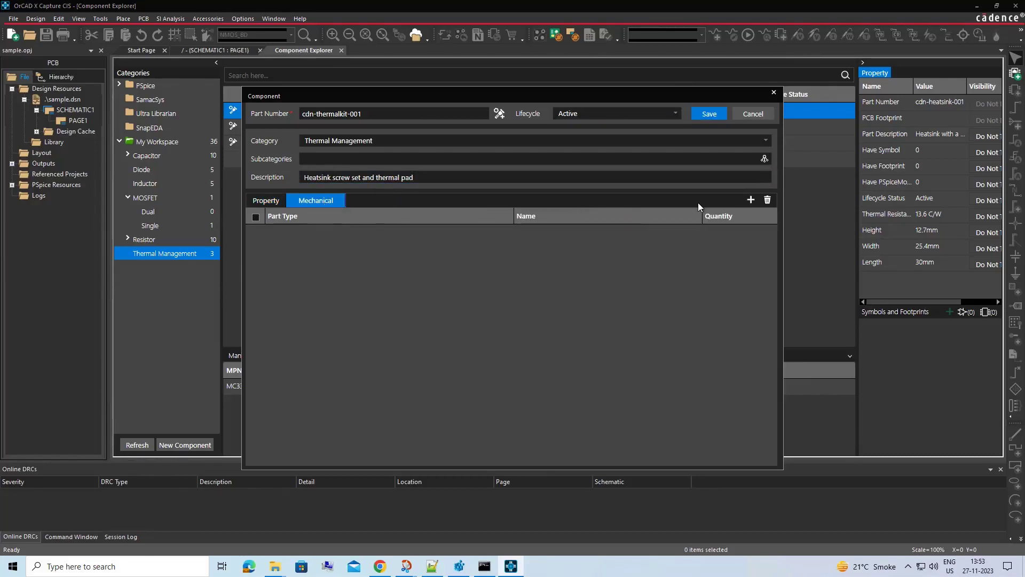
{"action": "left_click", "coordinate": [751, 201]}
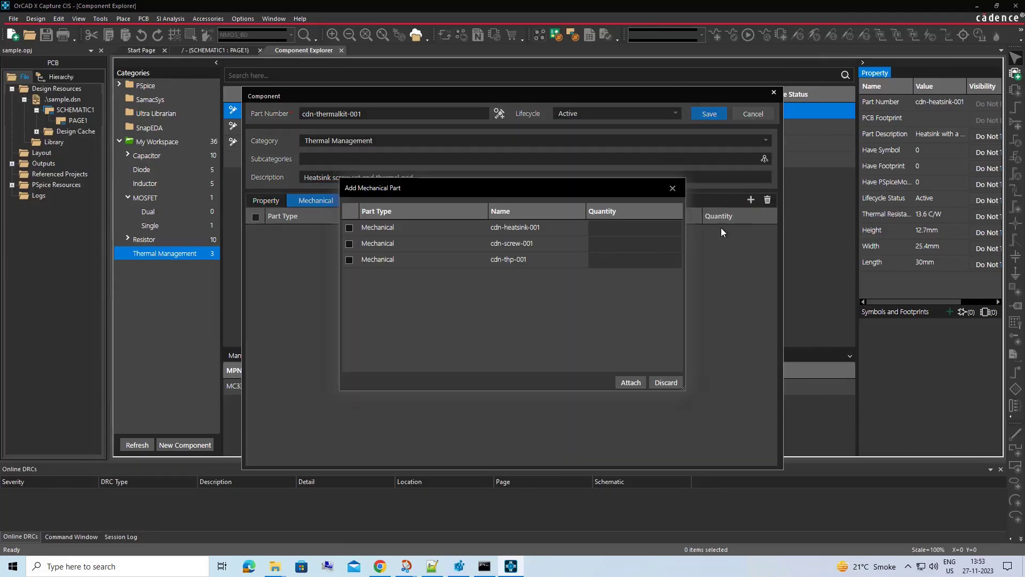
{"action": "left_click", "coordinate": [350, 243]}
{"action": "left_click", "coordinate": [349, 259]}
{"action": "left_click", "coordinate": [647, 260]}
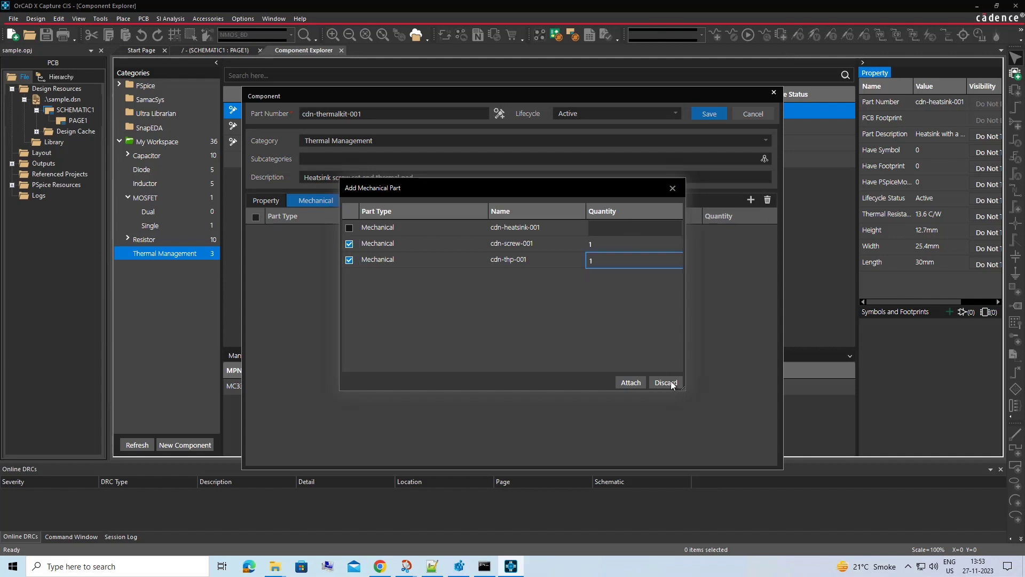
{"action": "left_click", "coordinate": [630, 382]}
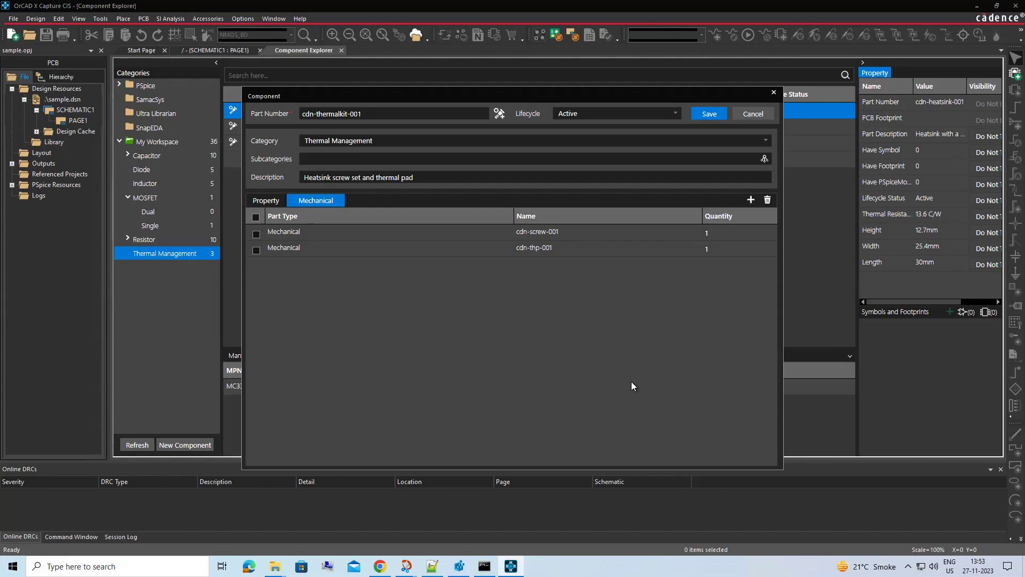
{"action": "left_click", "coordinate": [708, 114]}
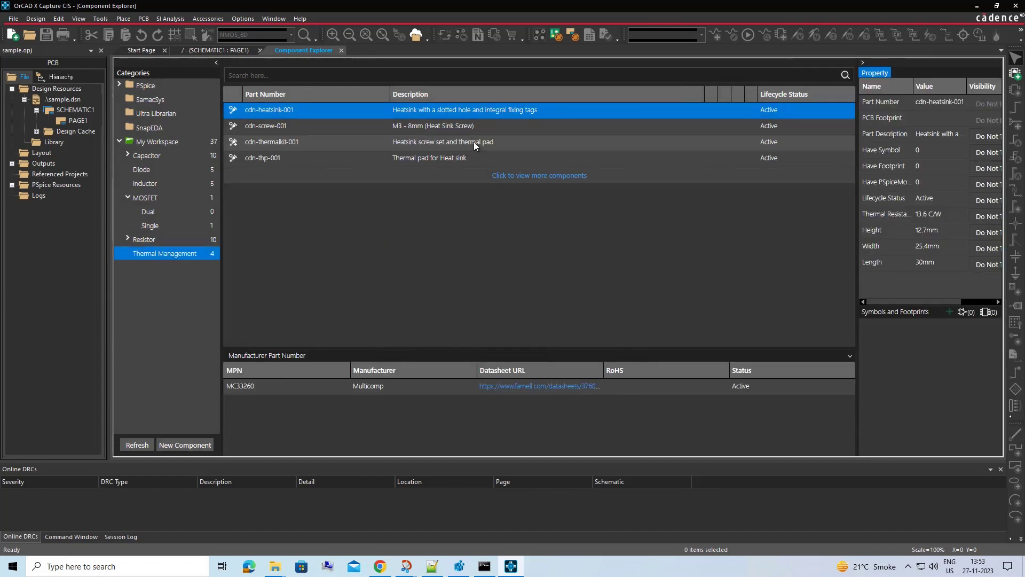
{"action": "left_click", "coordinate": [473, 143]}
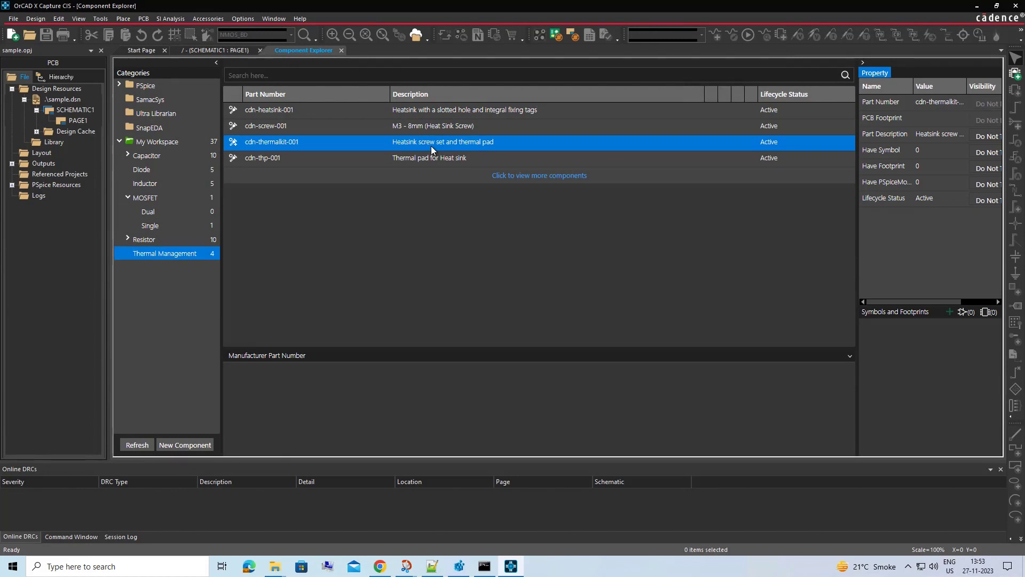
- Search SamacSys for "10A diode TO220AC" and start adding STPS1045D from STMicroelectronics to the library with lifecycle Active
{"action": "left_click", "coordinate": [155, 99]}
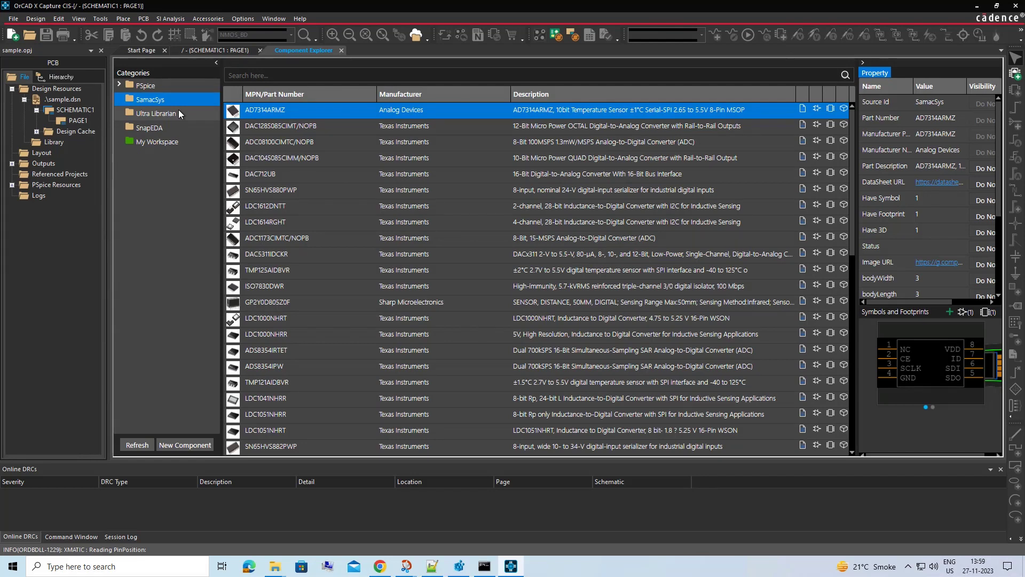
{"action": "left_click", "coordinate": [267, 75]}
{"action": "type", "text": "10A diode TO220AC"}
{"action": "key", "text": "Return"}
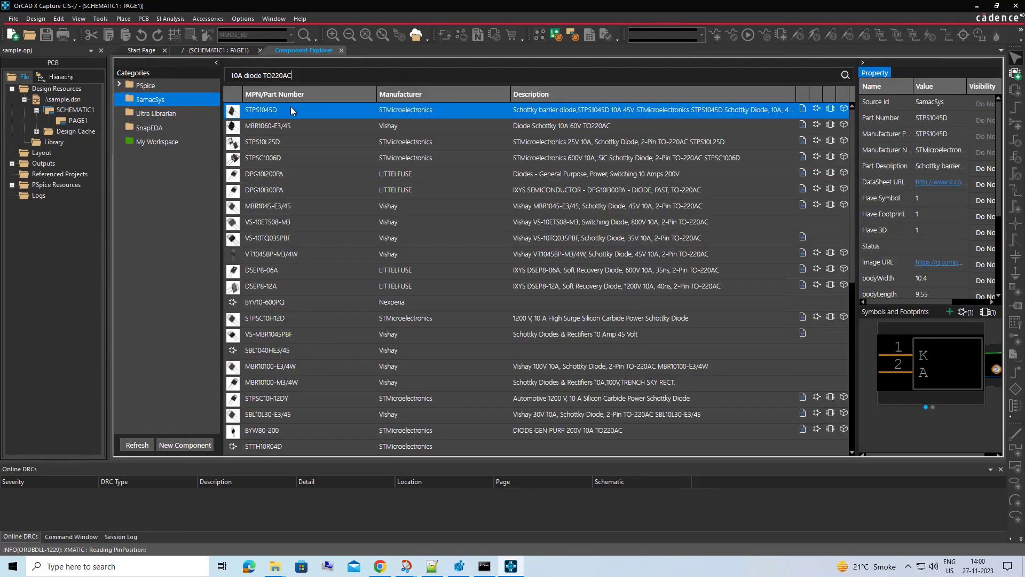
{"action": "right_click", "coordinate": [295, 110]}
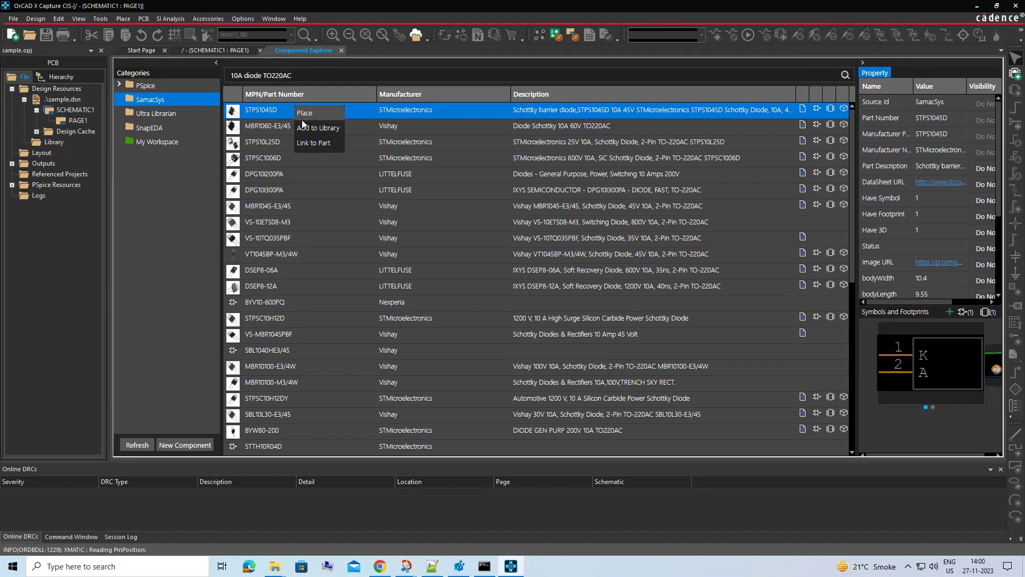
{"action": "left_click", "coordinate": [304, 127]}
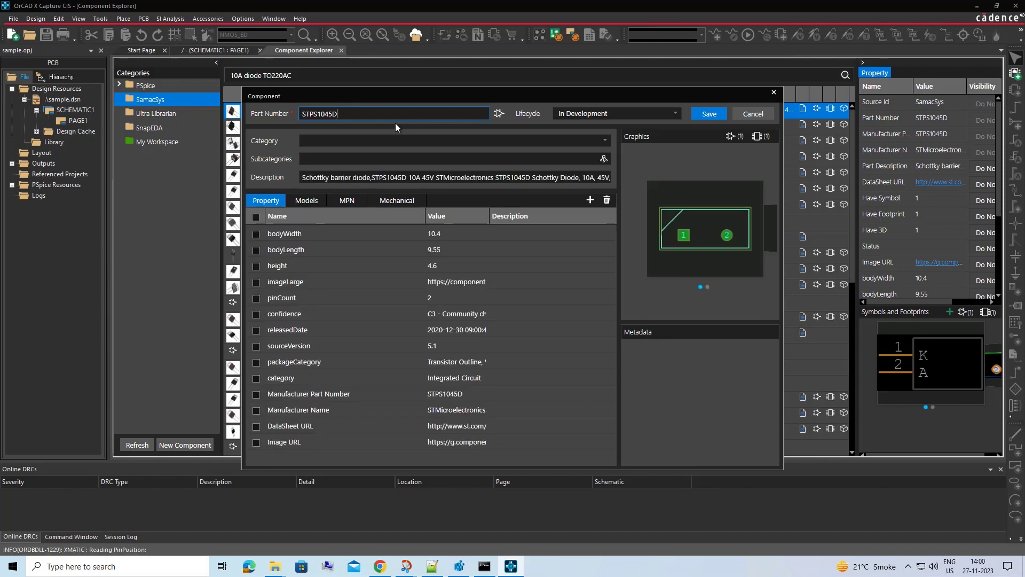
{"action": "left_click", "coordinate": [641, 114]}
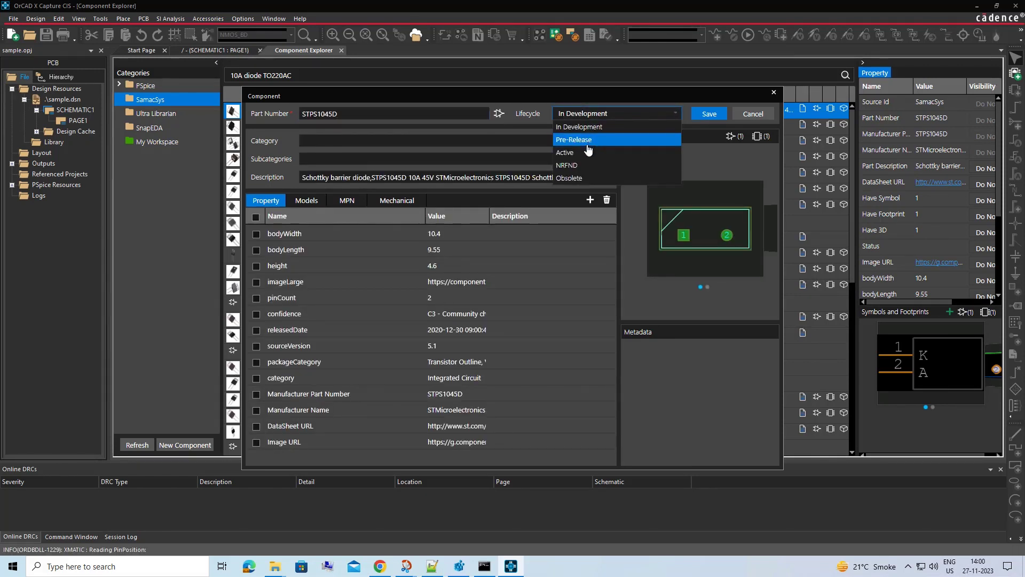
{"action": "left_click", "coordinate": [587, 153]}
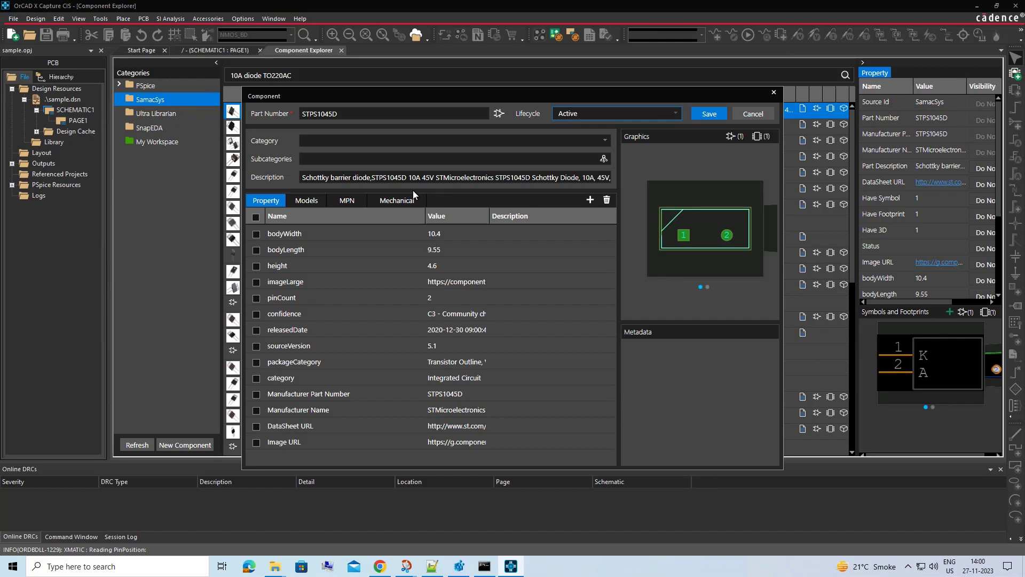
- Attach cdn-heatsink-001 and the assembly cdn-thermalkit-001, quantity 1 each, as mechanical parts of STPS1045D and save the component
{"action": "left_click", "coordinate": [399, 201]}
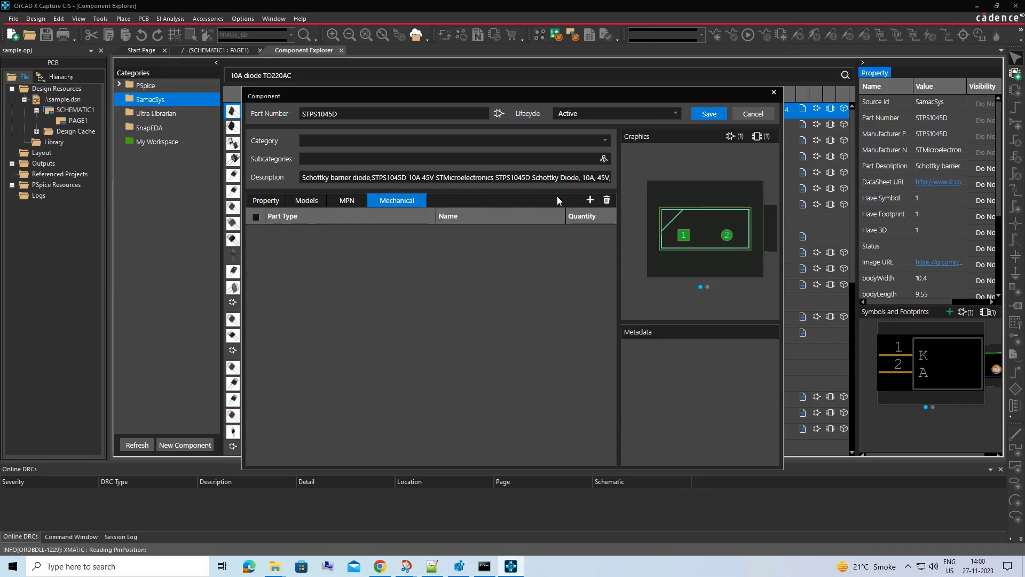
{"action": "left_click", "coordinate": [589, 201]}
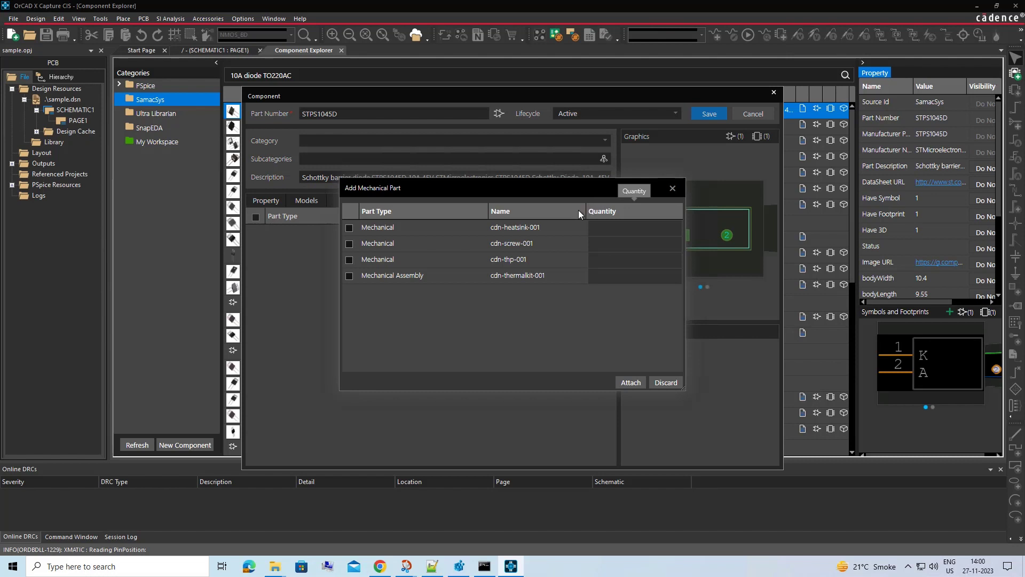
{"action": "left_click", "coordinate": [349, 229]}
{"action": "left_click", "coordinate": [350, 277]}
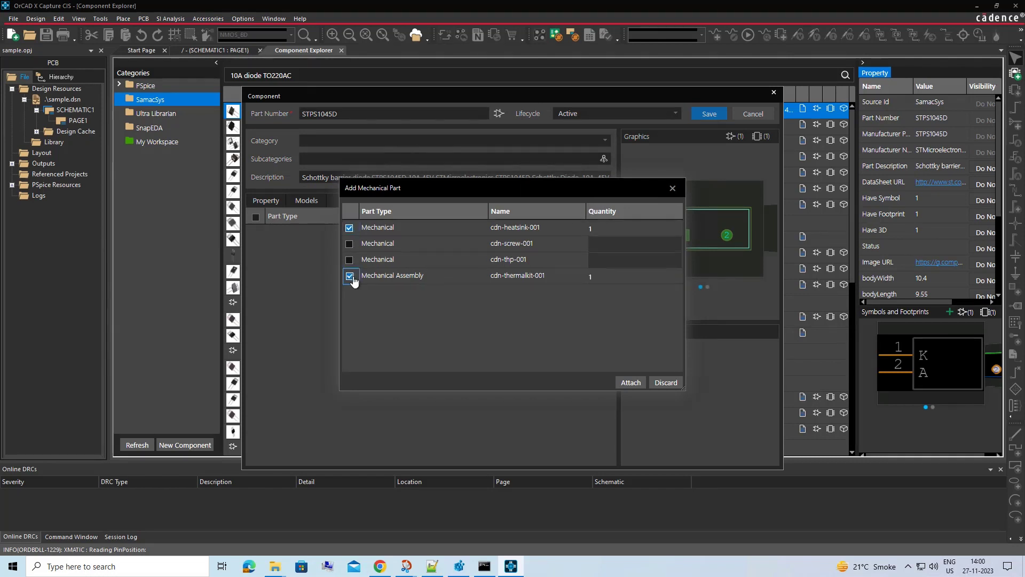
{"action": "left_click", "coordinate": [637, 386]}
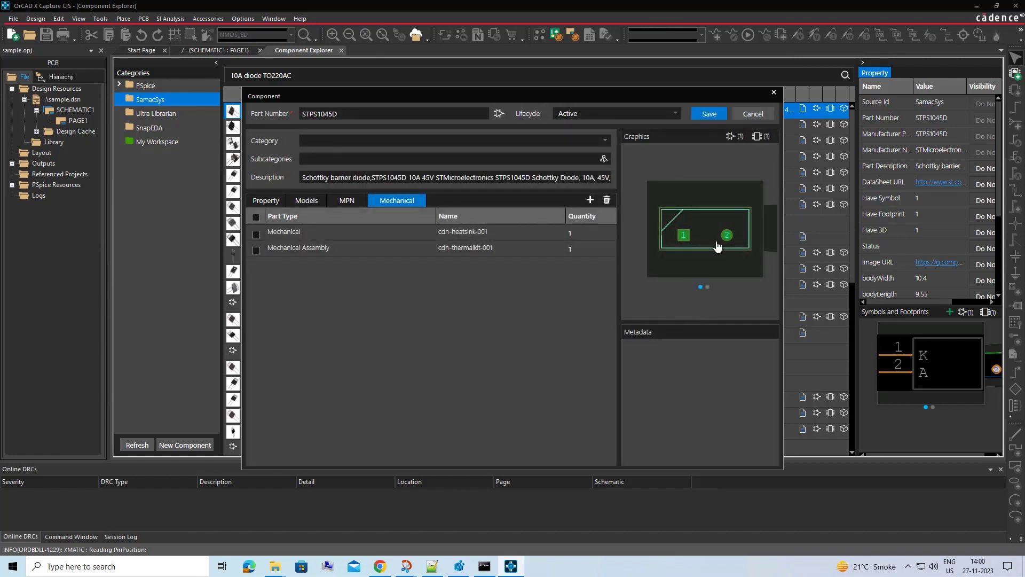
{"action": "left_click", "coordinate": [708, 114]}
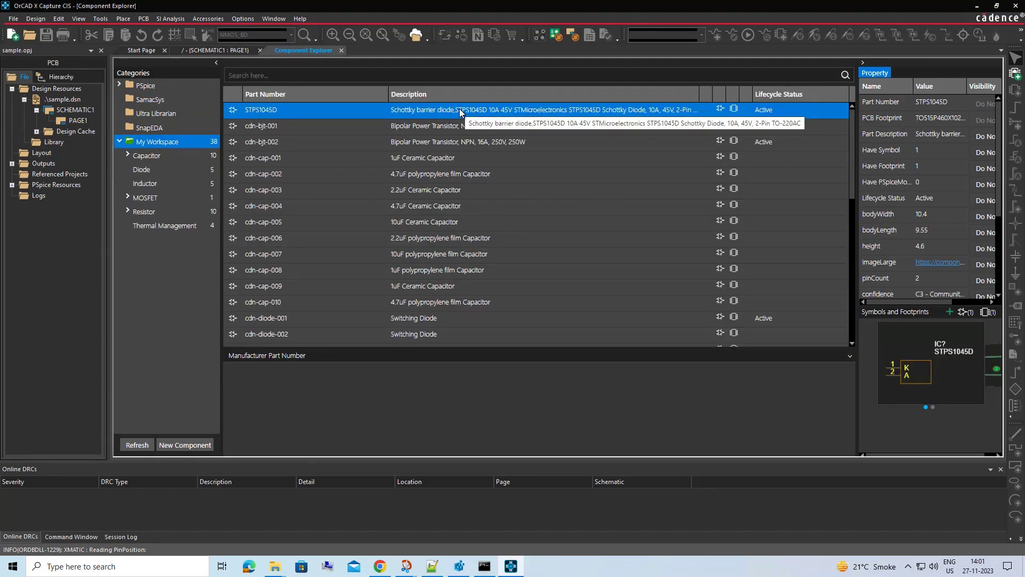
- Search SamacSys for "NPN 260V 15A" and mark the onsemi transistor MJL3281AG for linking to a workspace part
{"action": "left_click", "coordinate": [151, 100]}
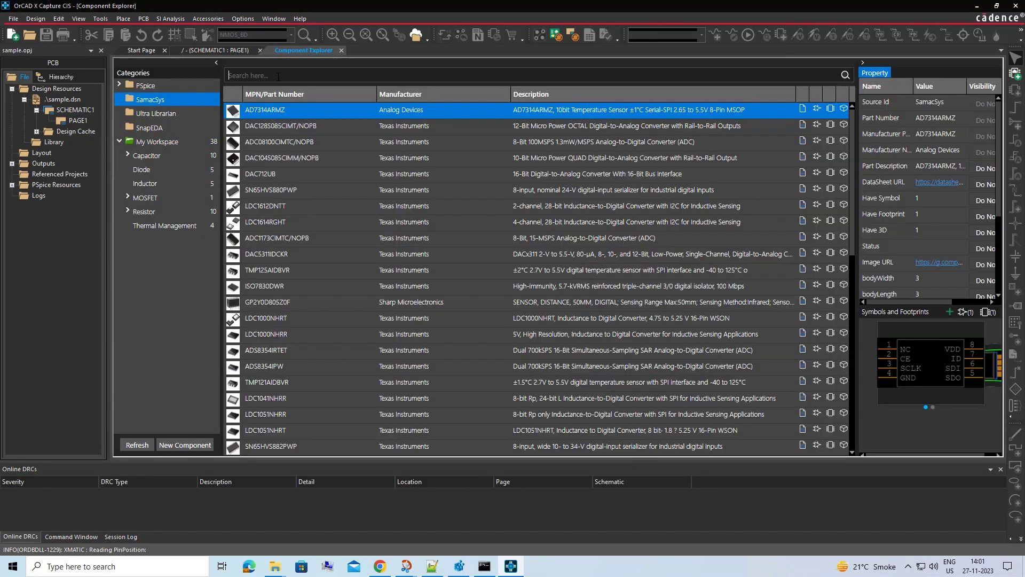
{"action": "left_click", "coordinate": [277, 76]}
{"action": "type", "text": "NPN 260V 15A"}
{"action": "left_click", "coordinate": [844, 76]}
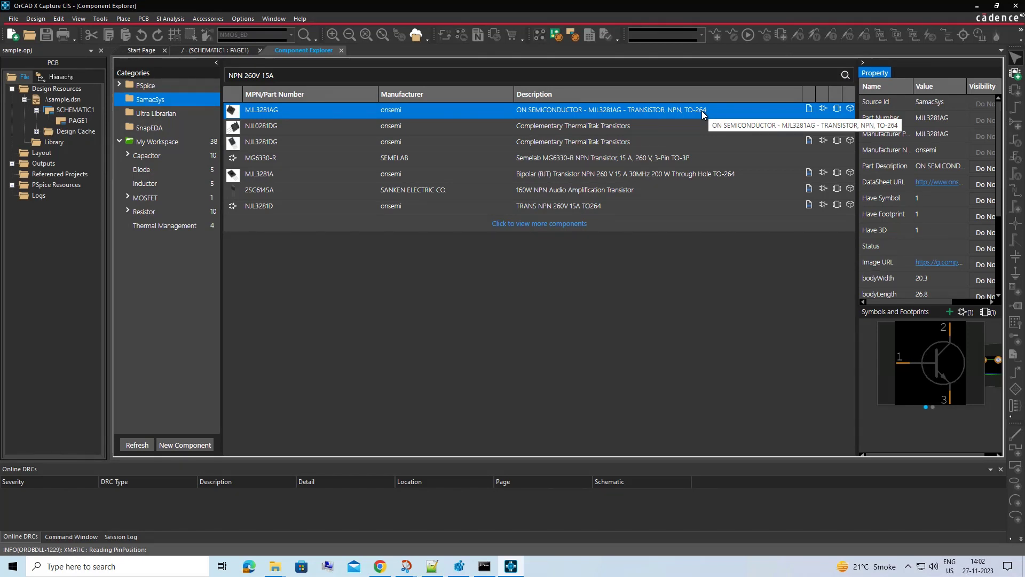
{"action": "right_click", "coordinate": [702, 115]}
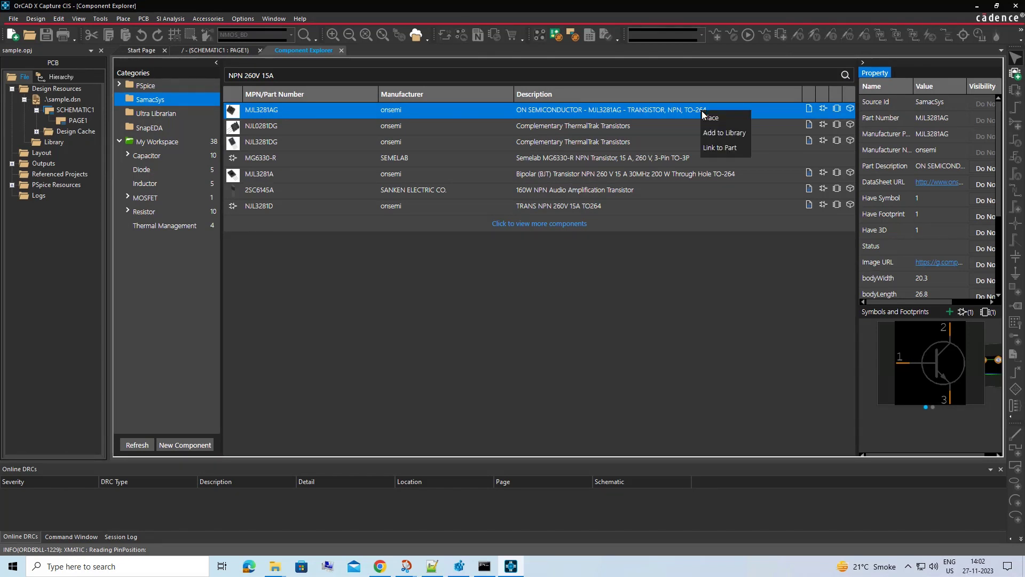
{"action": "left_click", "coordinate": [719, 148]}
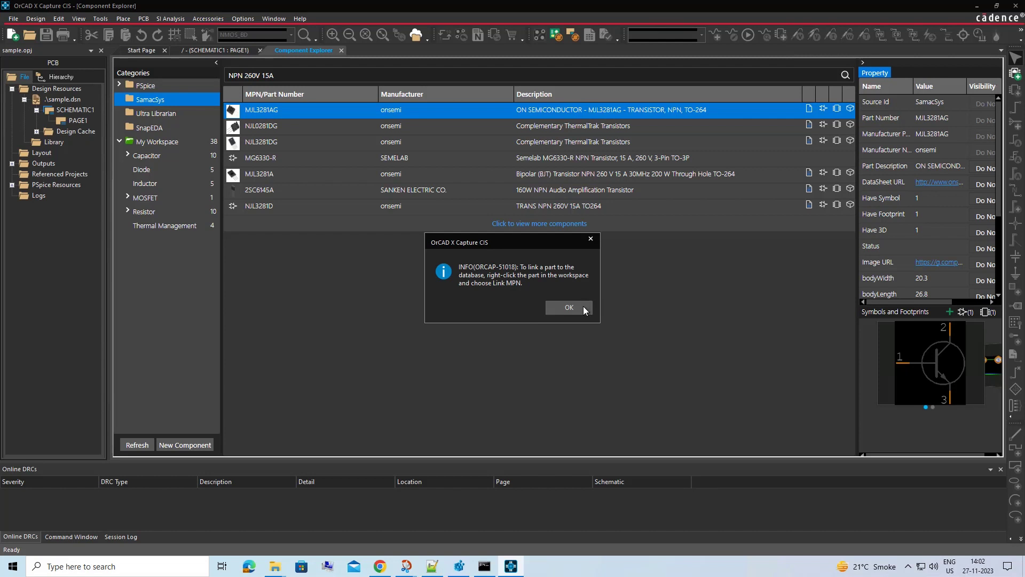
{"action": "left_click", "coordinate": [583, 306]}
- Link the marked MJL3281AG from onsemi as a manufacturer part to cdn-bjt-001 in My Workspace and save it
{"action": "left_click", "coordinate": [144, 143]}
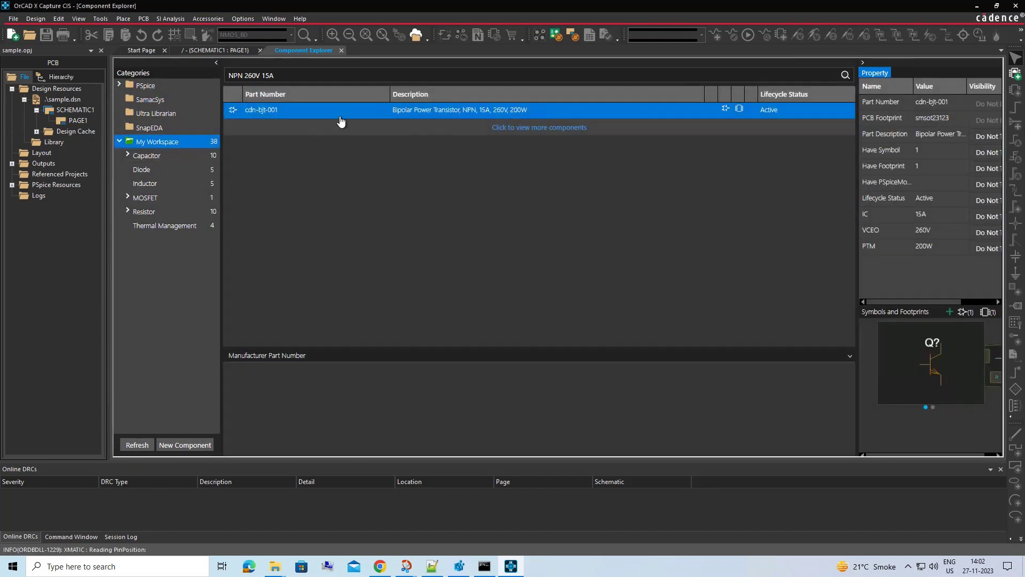
{"action": "right_click", "coordinate": [339, 114]}
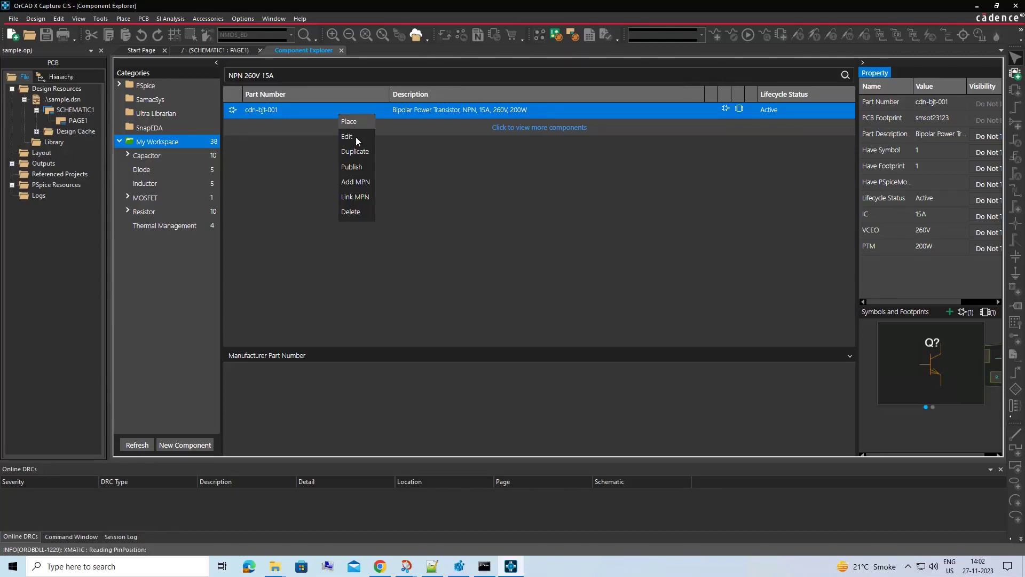
{"action": "left_click", "coordinate": [358, 198]}
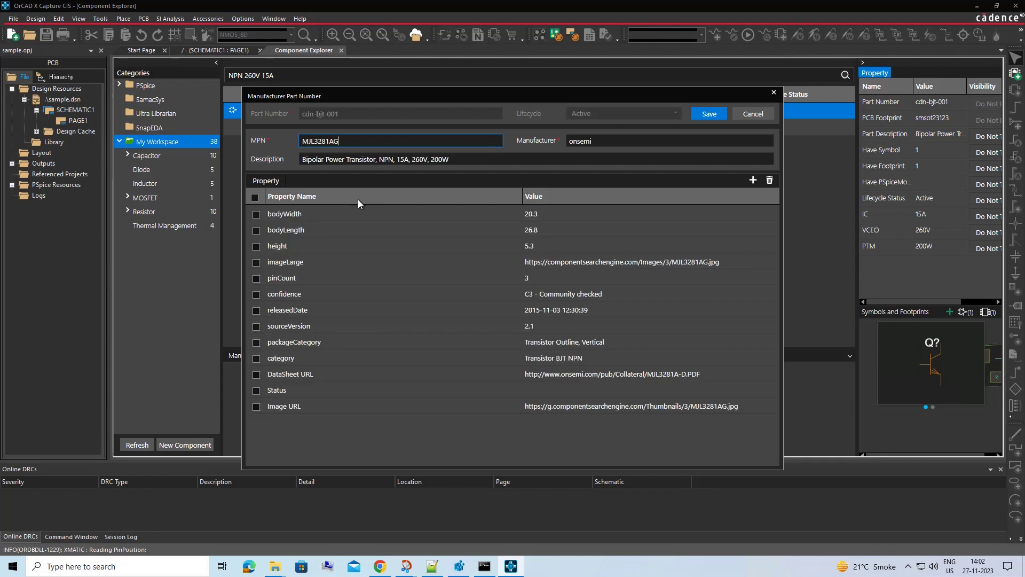
{"action": "left_click", "coordinate": [709, 114]}
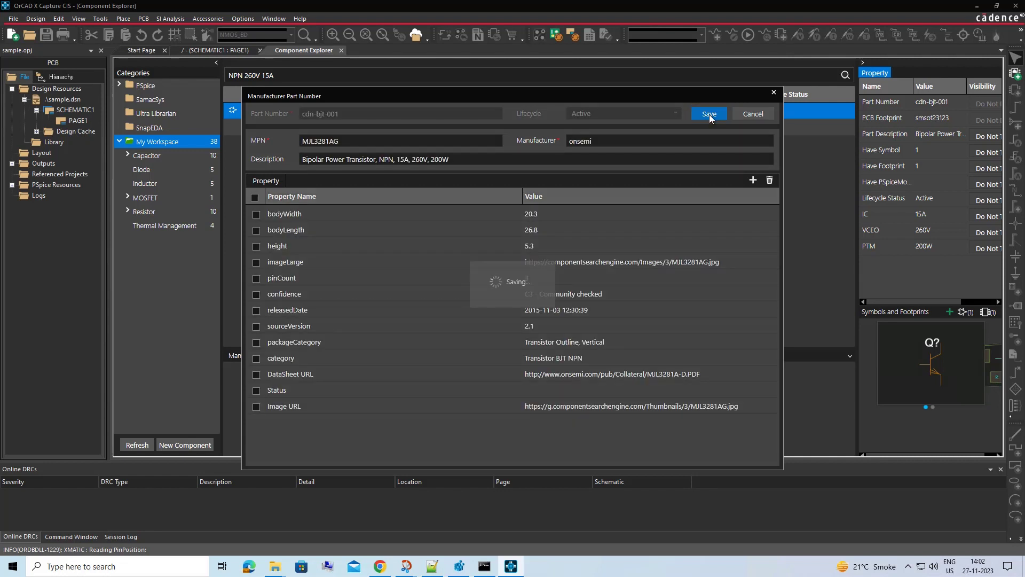